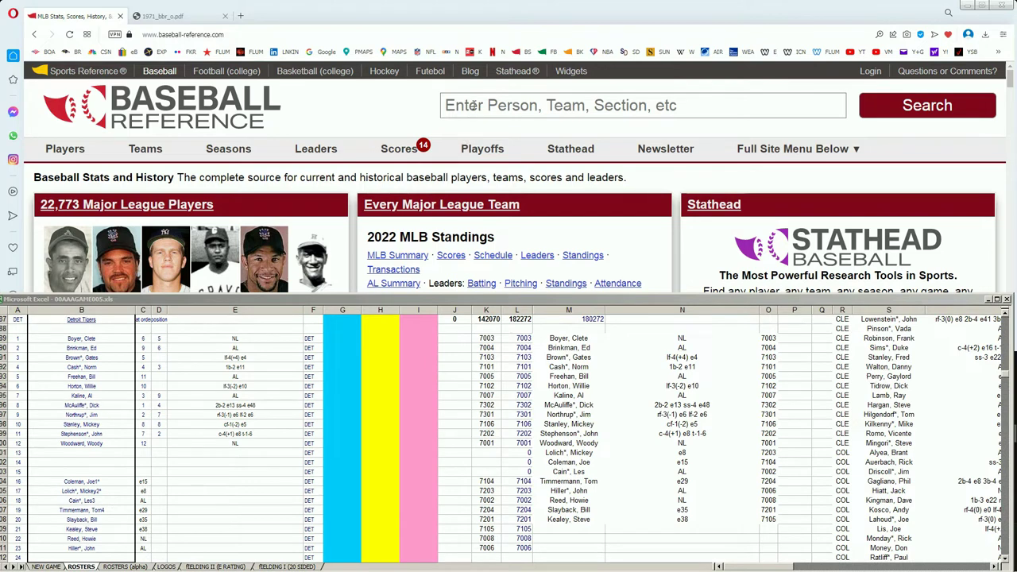
Look up Clete Boyer on Baseball Reference and examine the 1971 season in his Standard Batting table.
{"action": "left_click", "coordinate": [474, 105]}
{"action": "type", "text": "boyer"}
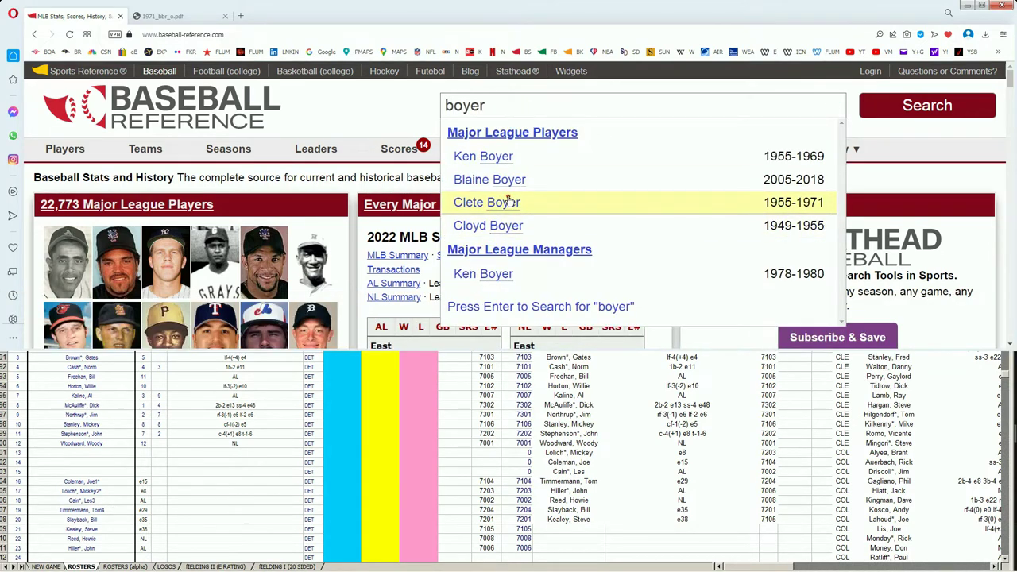
{"action": "left_click", "coordinate": [507, 203]}
{"action": "scroll", "coordinate": [669, 233], "scroll_direction": "down", "scroll_amount": 5}
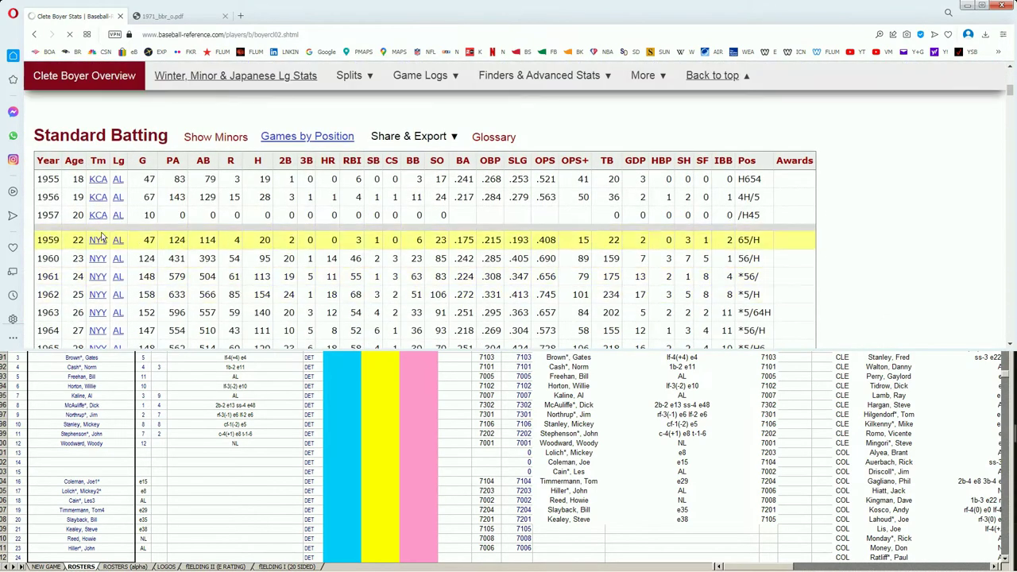
{"action": "scroll", "coordinate": [95, 242], "scroll_direction": "down", "scroll_amount": 2}
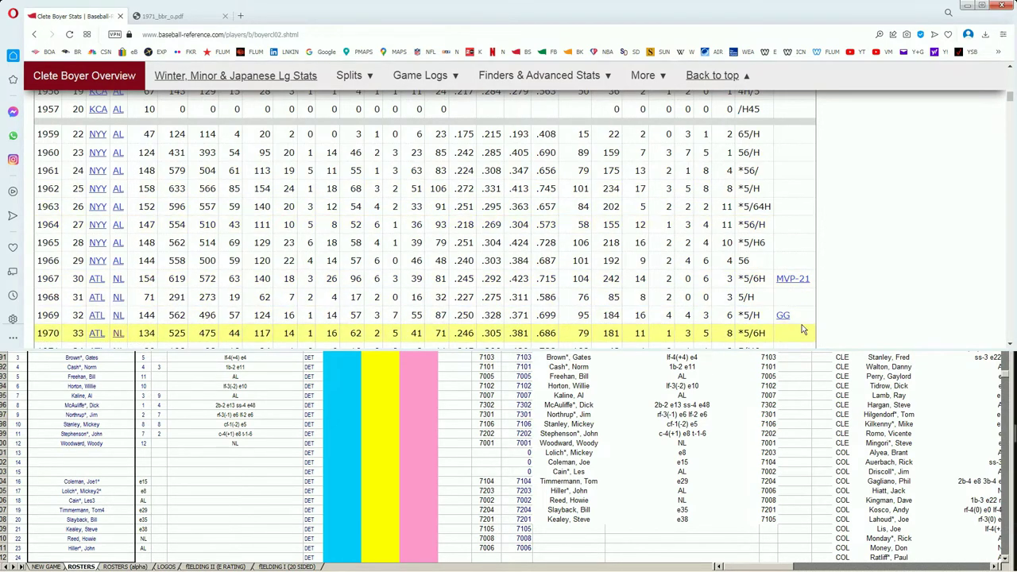
{"action": "scroll", "coordinate": [780, 322], "scroll_direction": "down", "scroll_amount": 1}
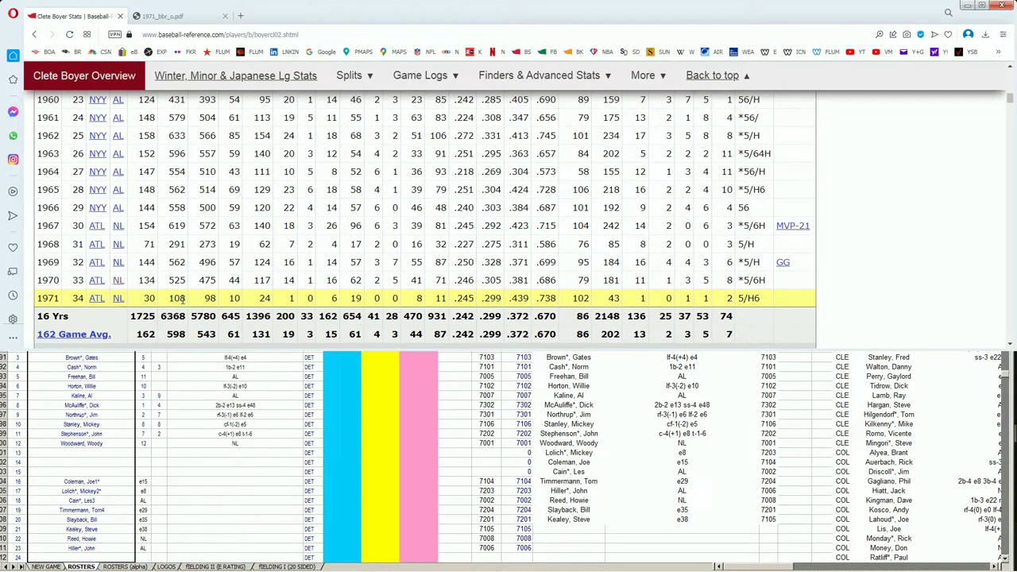
Check the National League rosters and additional players in 1971_bbr_o.pdf for Boyer under Atlanta, and return to his stats page.
{"action": "left_click", "coordinate": [182, 16]}
{"action": "scroll", "coordinate": [892, 205], "scroll_direction": "down", "scroll_amount": 7}
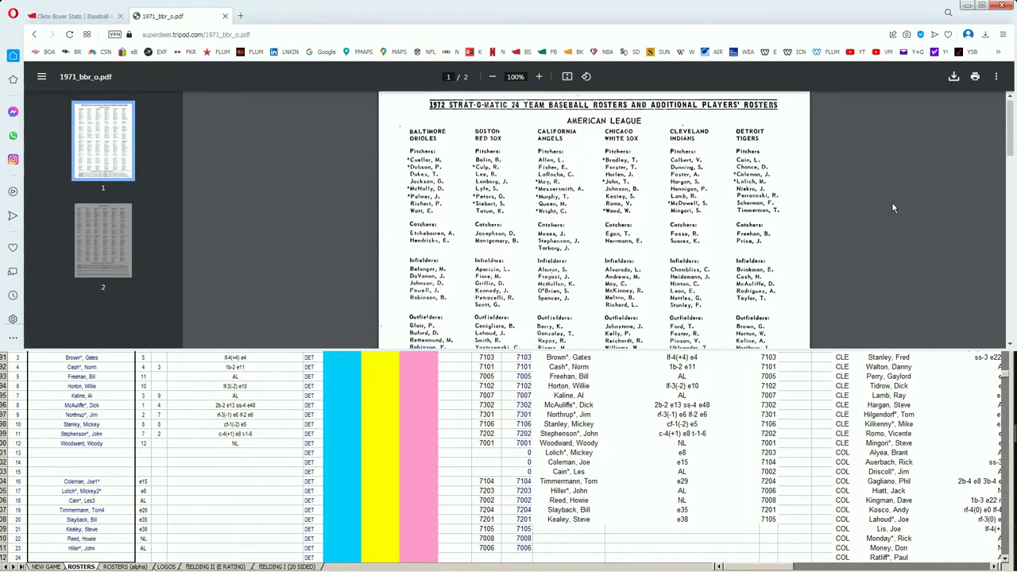
{"action": "scroll", "coordinate": [892, 207], "scroll_direction": "down", "scroll_amount": 3}
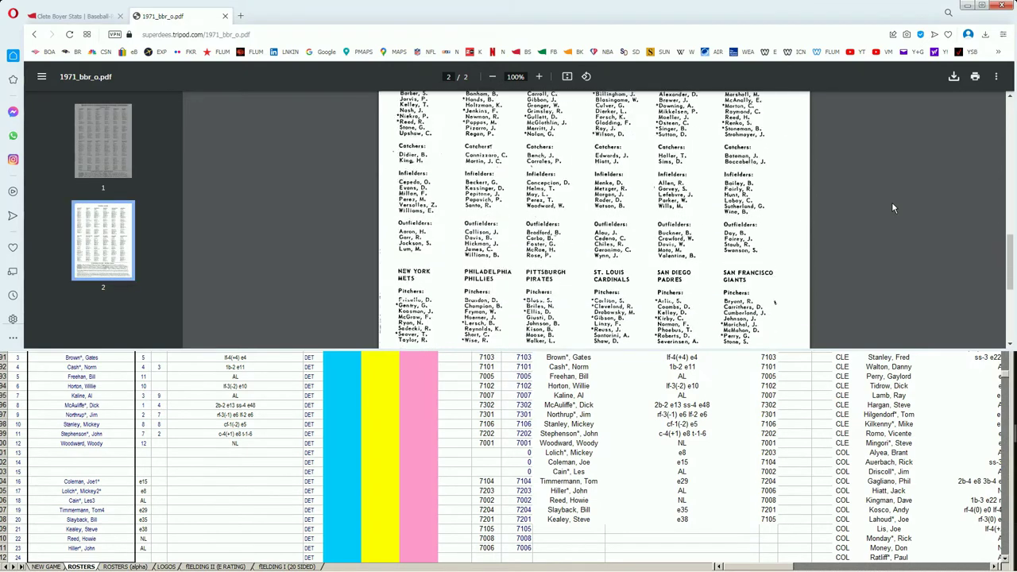
{"action": "scroll", "coordinate": [892, 207], "scroll_direction": "up", "scroll_amount": 3}
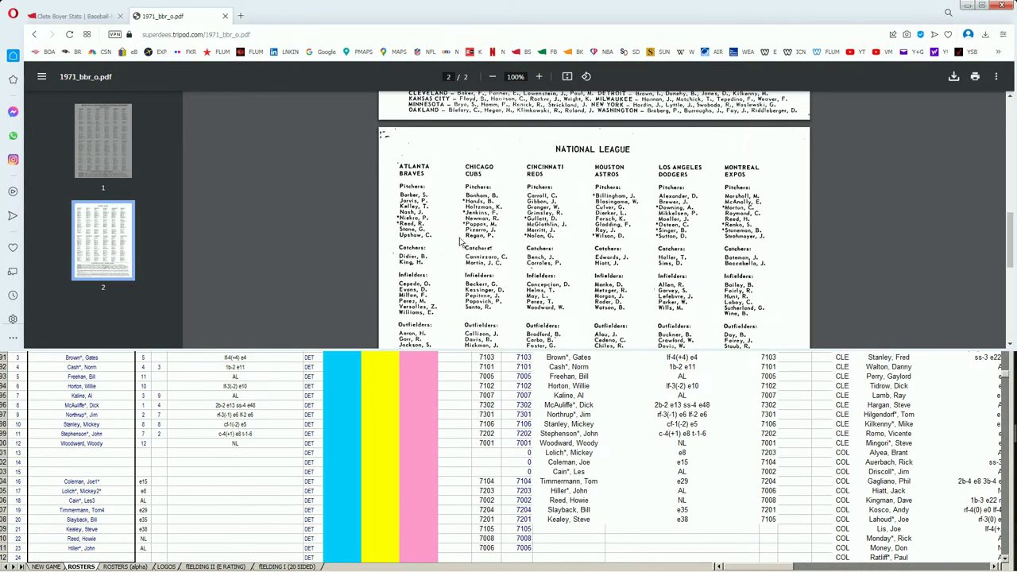
{"action": "scroll", "coordinate": [388, 316], "scroll_direction": "down", "scroll_amount": 1}
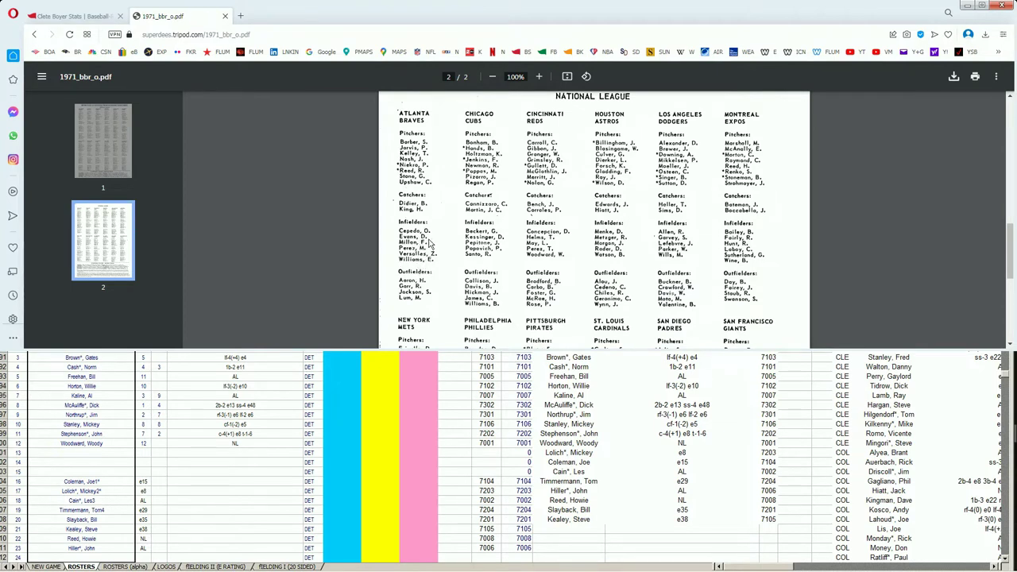
{"action": "scroll", "coordinate": [442, 248], "scroll_direction": "down", "scroll_amount": 4}
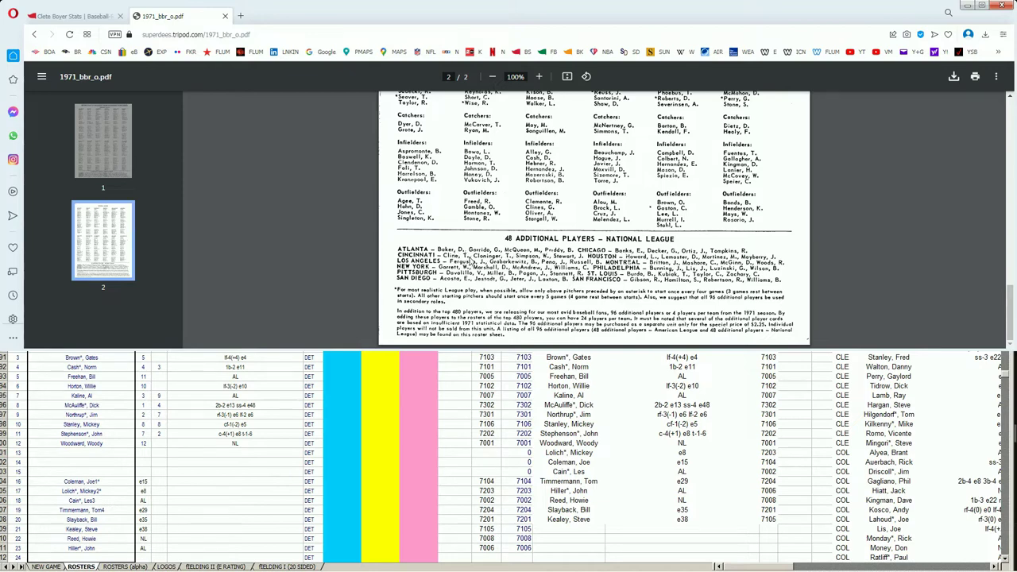
{"action": "scroll", "coordinate": [470, 259], "scroll_direction": "up", "scroll_amount": 3}
{"action": "scroll", "coordinate": [470, 259], "scroll_direction": "up", "scroll_amount": 4}
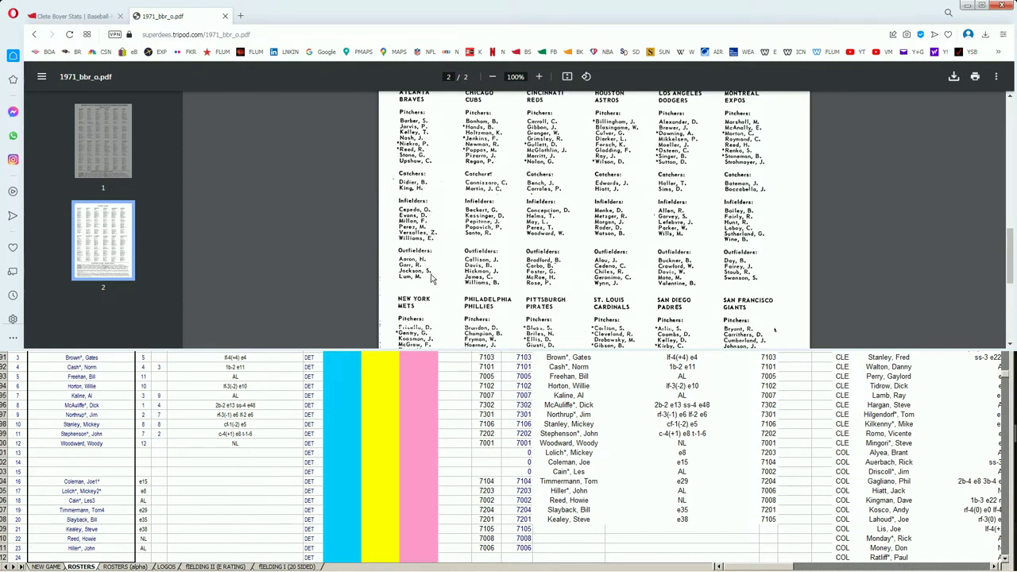
{"action": "left_click", "coordinate": [80, 16]}
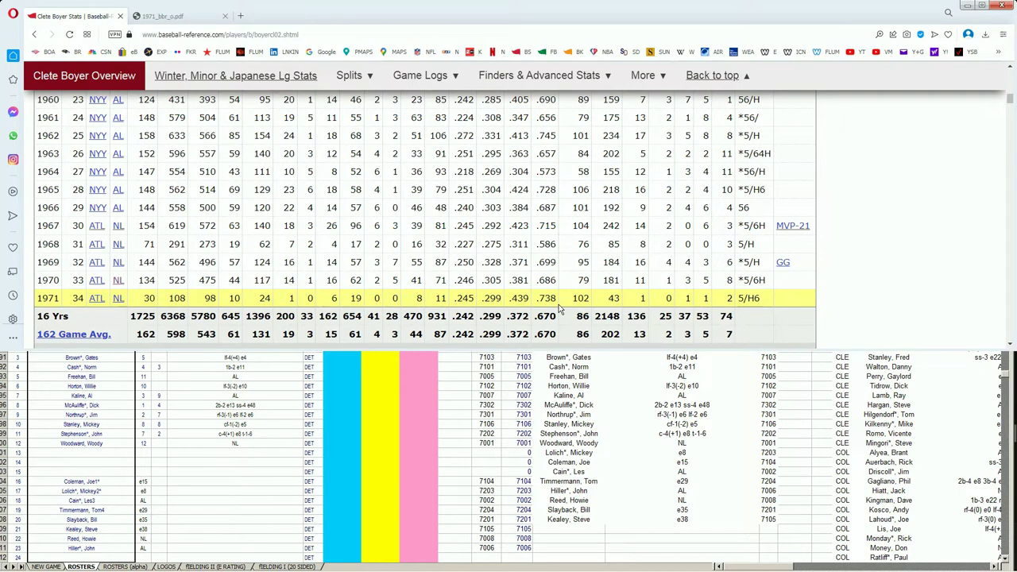
In the Excel ROSTERS sheet, enter 1 in the pink column I on Clete Boyer's Detroit row.
{"action": "left_click", "coordinate": [341, 375]}
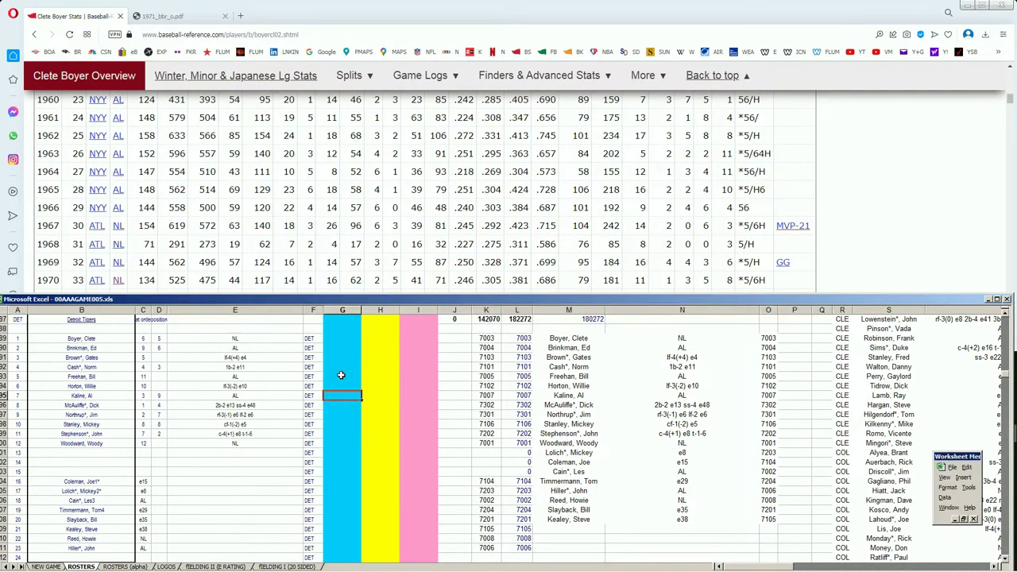
{"action": "key", "text": "Up"}
{"action": "key", "text": "Up"}
{"action": "key", "text": "Up"}
{"action": "key", "text": "Up"}
{"action": "key", "text": "Up"}
{"action": "key", "text": "Up"}
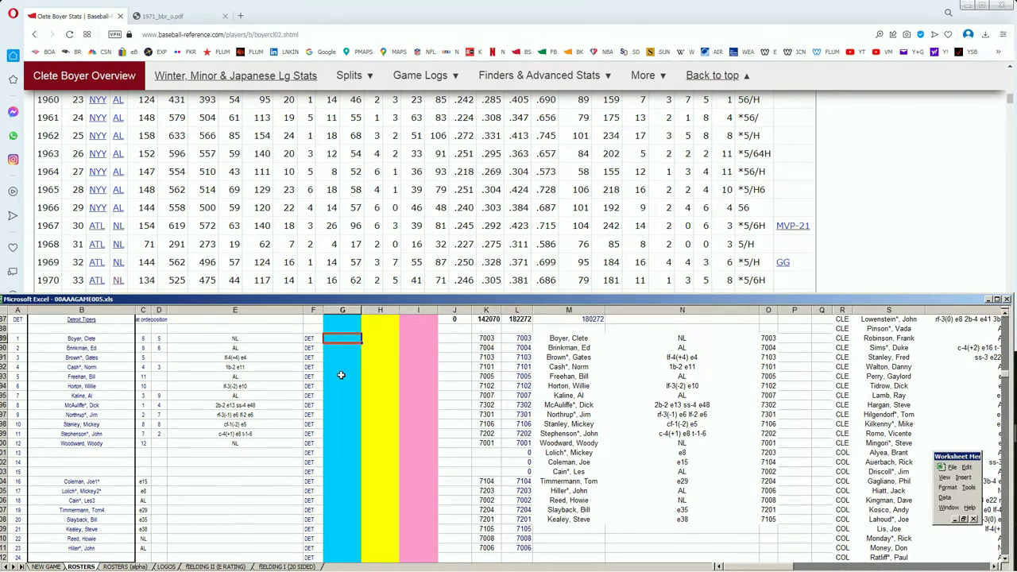
{"action": "key", "text": "Right"}
{"action": "key", "text": "Right"}
{"action": "type", "text": "1"}
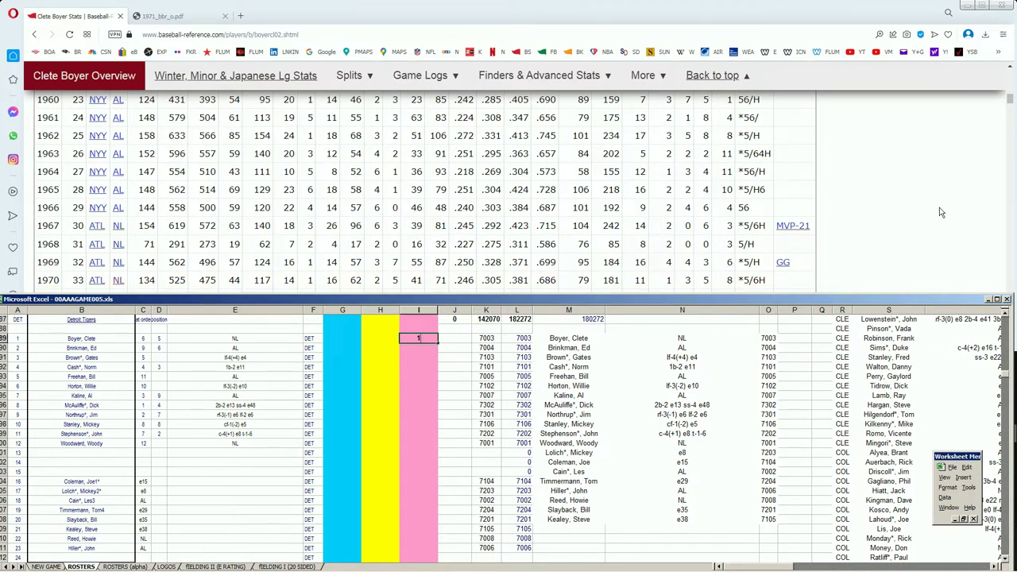
Look up Ed Brinkman on Baseball Reference and examine his season-by-season Standard Batting table around 1971.
{"action": "left_click", "coordinate": [1009, 81]}
{"action": "left_click", "coordinate": [1010, 82]}
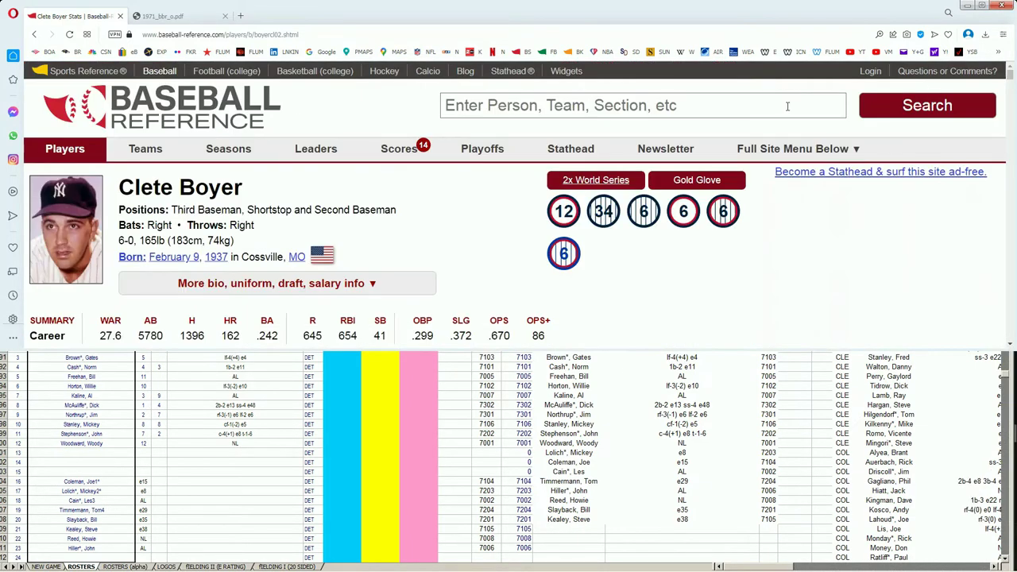
{"action": "left_click", "coordinate": [768, 110]}
{"action": "type", "text": "brinkman"}
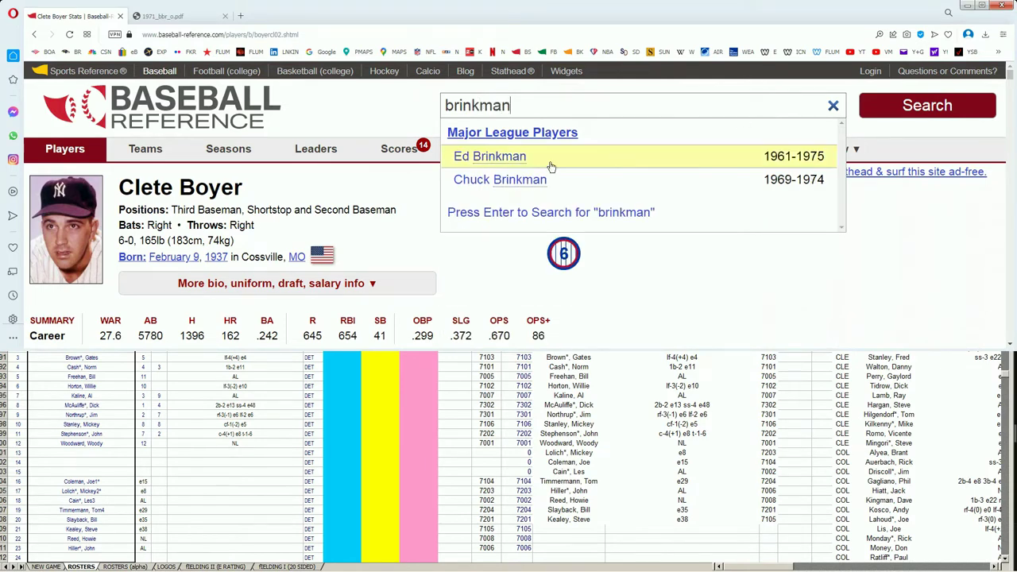
{"action": "left_click", "coordinate": [508, 162]}
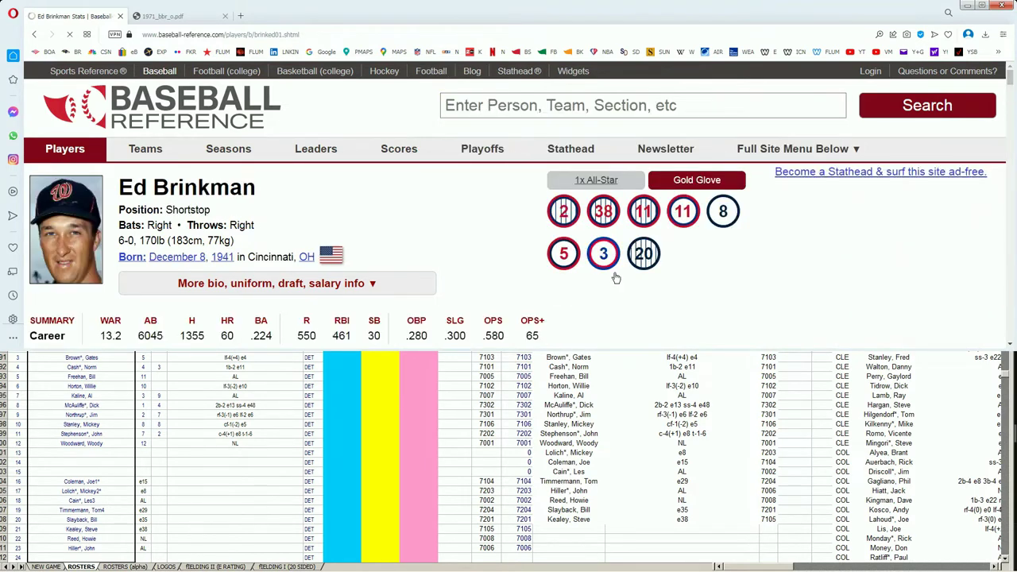
{"action": "scroll", "coordinate": [704, 279], "scroll_direction": "down", "scroll_amount": 4}
{"action": "scroll", "coordinate": [702, 280], "scroll_direction": "down", "scroll_amount": 4}
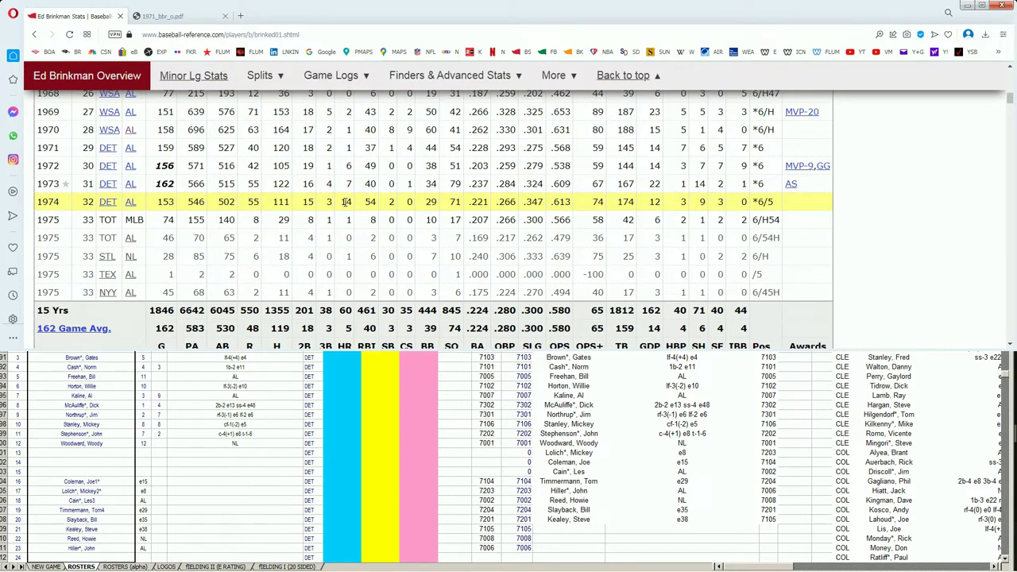
{"action": "left_click", "coordinate": [332, 368]}
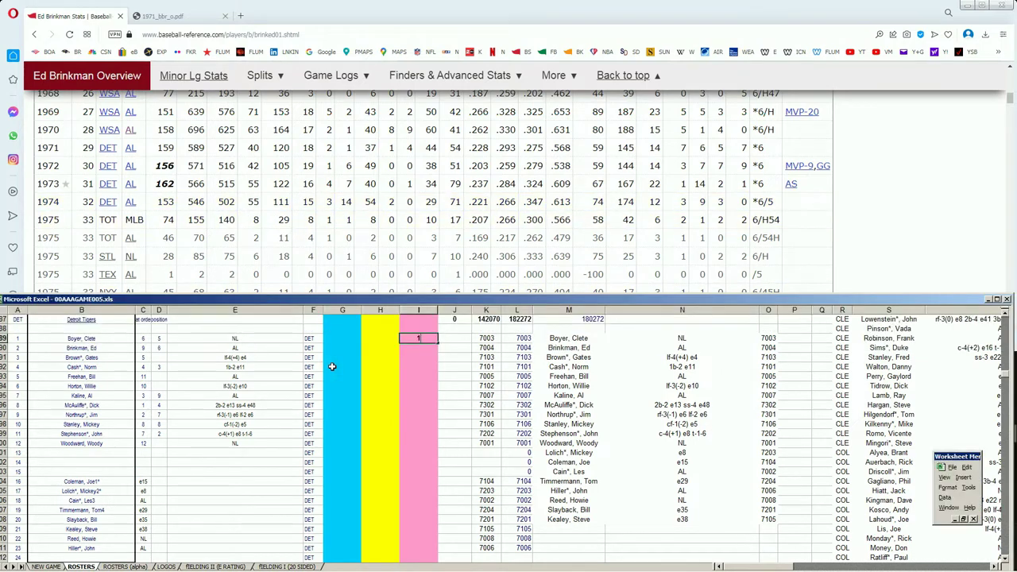
{"action": "key", "text": "Return"}
{"action": "key", "text": "Left"}
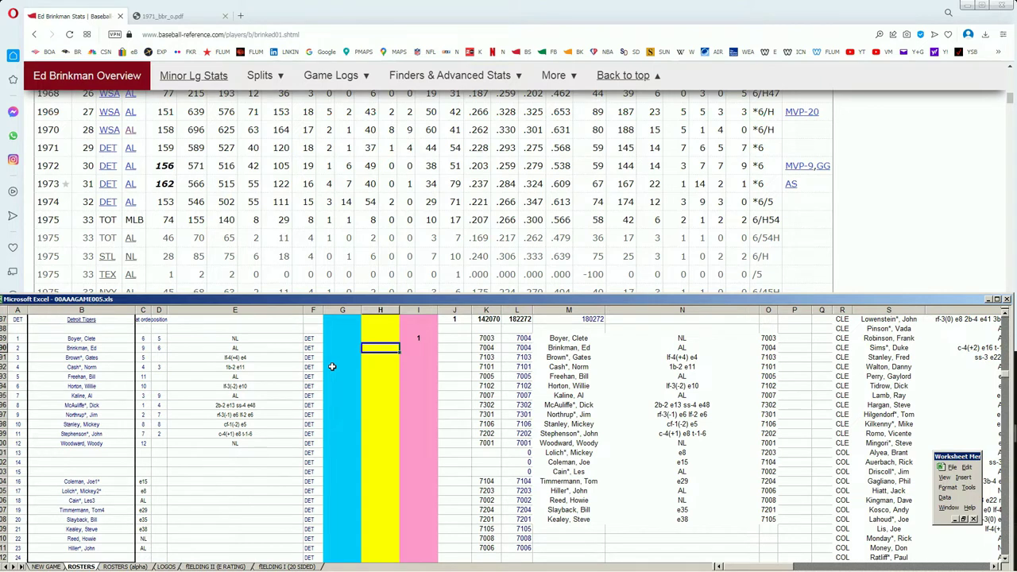
{"action": "key", "text": "Left"}
{"action": "key", "text": "Down"}
{"action": "key", "text": "Down"}
{"action": "key", "text": "Down"}
{"action": "key", "text": "Down"}
{"action": "key", "text": "Down"}
{"action": "key", "text": "Down"}
{"action": "key", "text": "Down"}
{"action": "key", "text": "Down"}
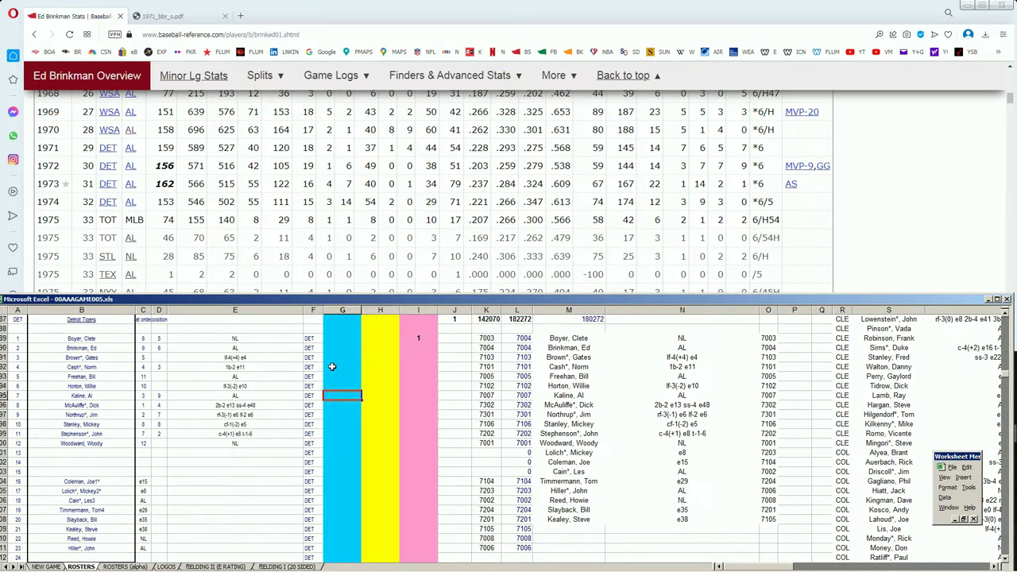
{"action": "key", "text": "Up"}
{"action": "key", "text": "Up"}
{"action": "key", "text": "Up"}
{"action": "key", "text": "Up"}
{"action": "key", "text": "Up"}
{"action": "key", "text": "Down"}
{"action": "key", "text": "Down"}
{"action": "key", "text": "Up"}
{"action": "key", "text": "Up"}
{"action": "key", "text": "Up"}
{"action": "key", "text": "Up"}
{"action": "key", "text": "Up"}
{"action": "type", "text": "10000"}
{"action": "key", "text": "Return"}
Look up Bill Freehan on Baseball Reference and examine his season-by-season Standard Batting table around 1971.
{"action": "left_click_drag", "start_coordinate": [1010, 100], "coordinate": [1010, 74]}
{"action": "left_click", "coordinate": [719, 106]}
{"action": "type", "text": "f"}
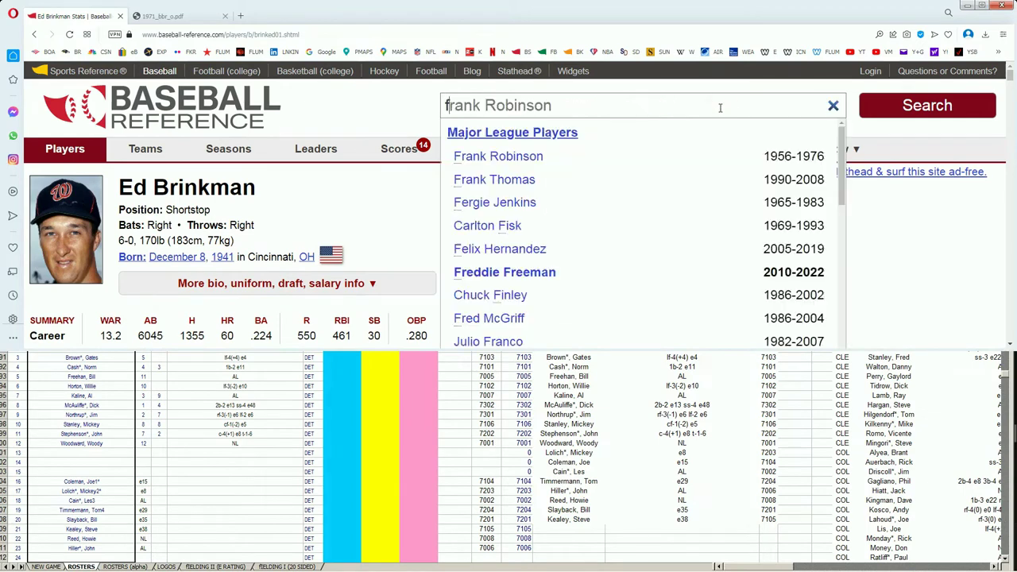
{"action": "type", "text": "reehan"}
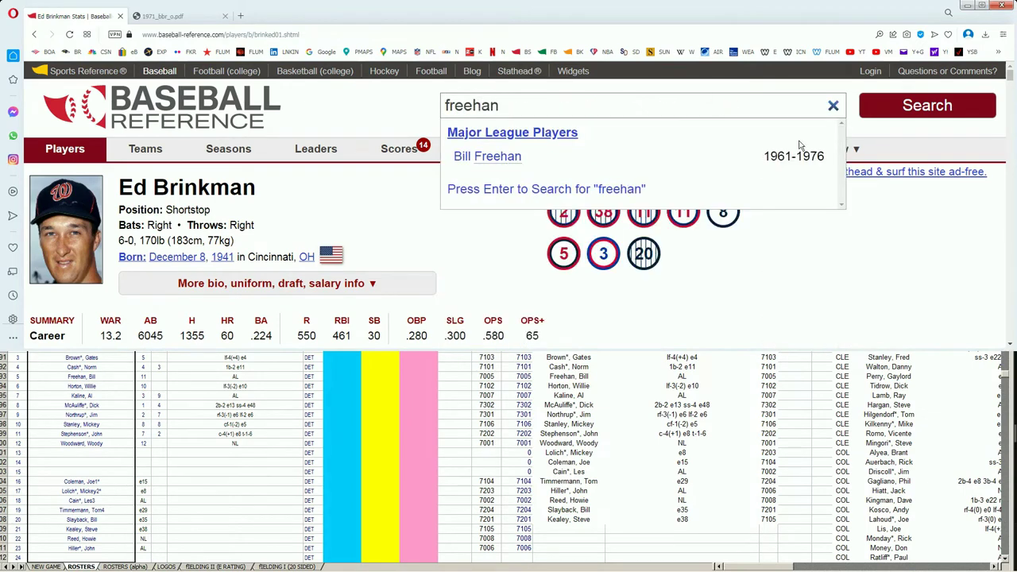
{"action": "left_click", "coordinate": [527, 158]}
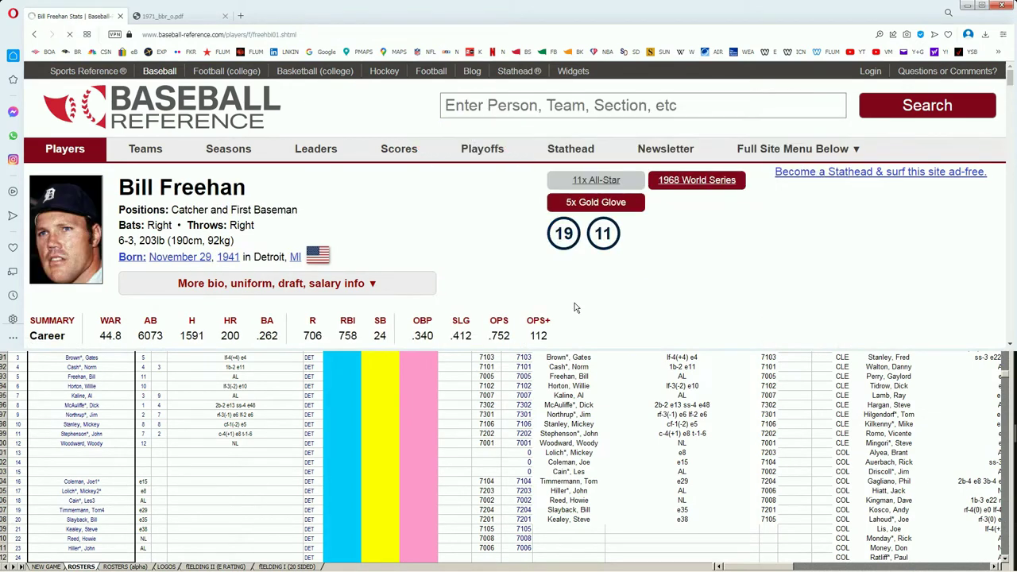
{"action": "scroll", "coordinate": [605, 280], "scroll_direction": "down", "scroll_amount": 10}
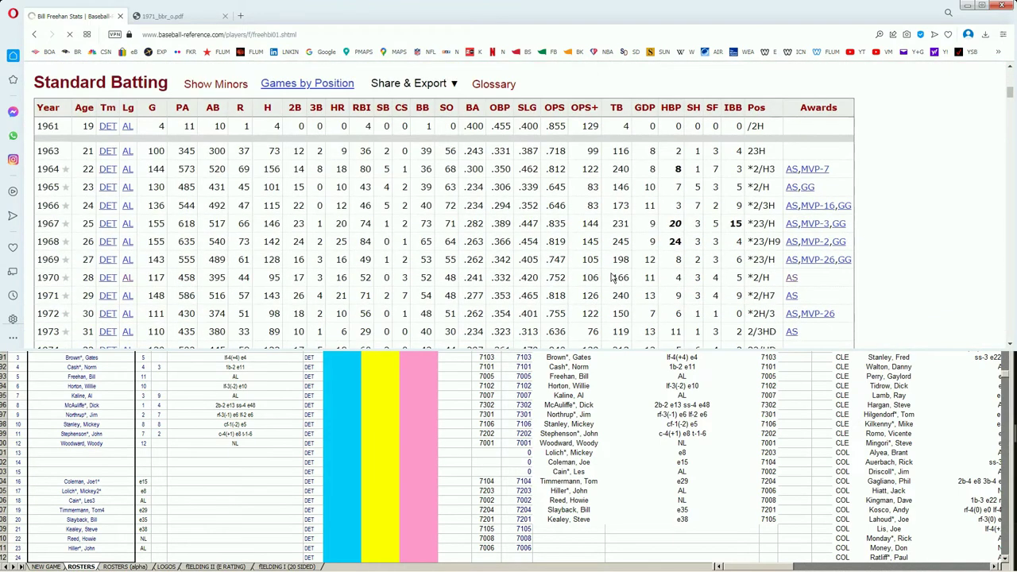
{"action": "left_click", "coordinate": [614, 277]}
{"action": "scroll", "coordinate": [614, 277], "scroll_direction": "down", "scroll_amount": 1}
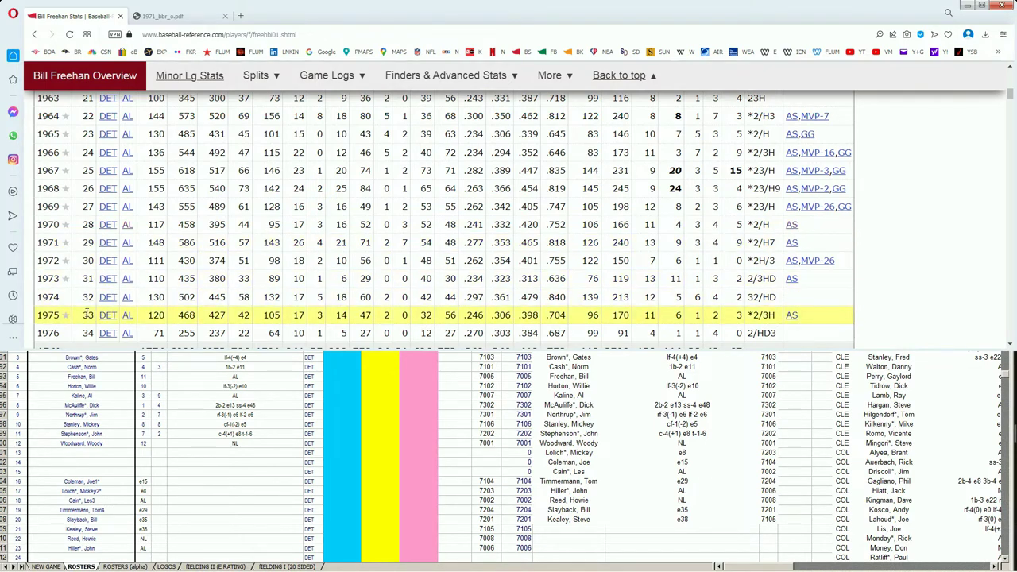
{"action": "scroll", "coordinate": [88, 315], "scroll_direction": "down", "scroll_amount": 3}
{"action": "scroll", "coordinate": [106, 290], "scroll_direction": "up", "scroll_amount": 4}
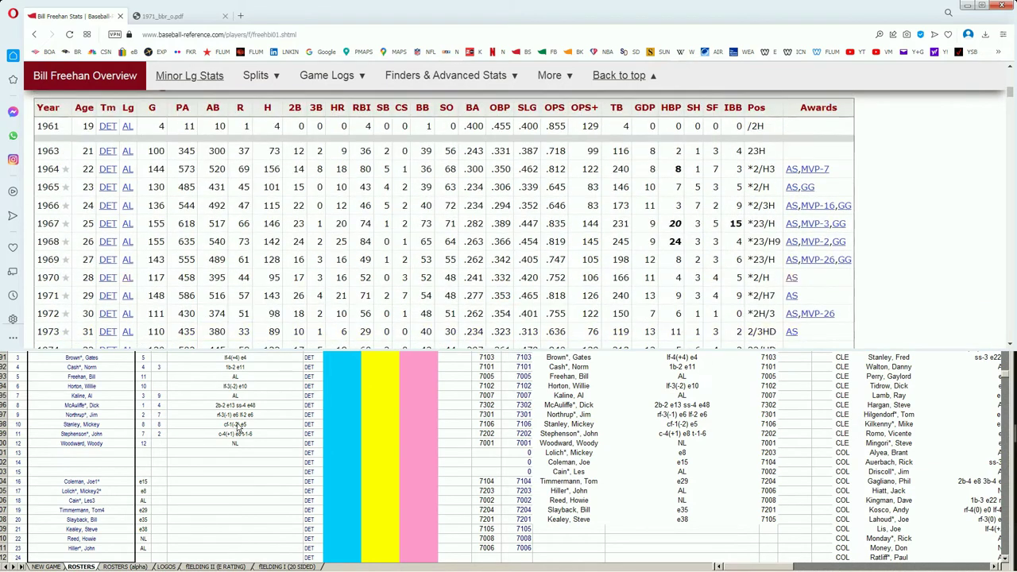
In the Excel roster, enter 10000 in the blue column G on Bill Freehan's row.
{"action": "left_click", "coordinate": [337, 414]}
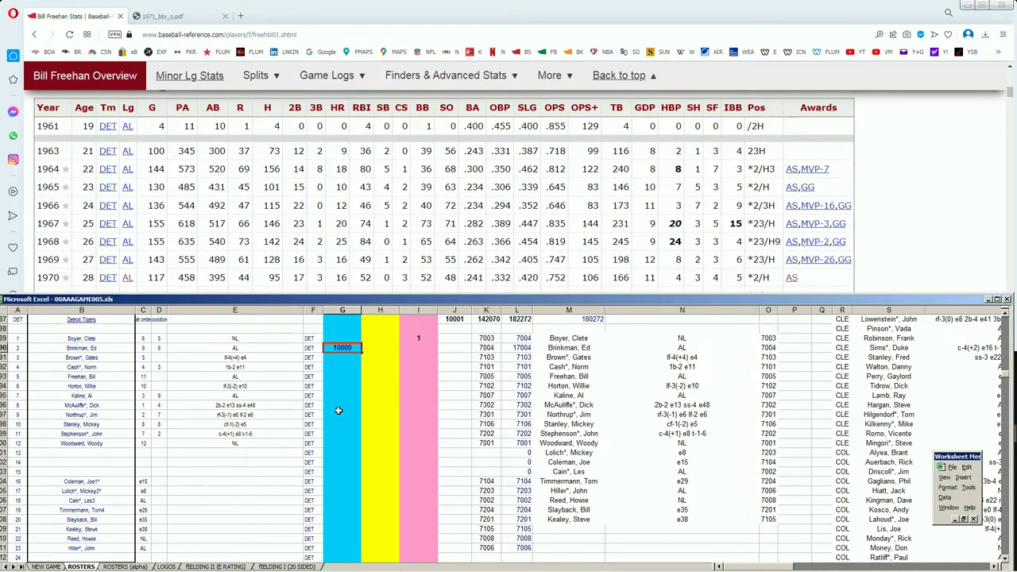
{"action": "key", "text": "Down"}
{"action": "key", "text": "Down"}
{"action": "key", "text": "Down"}
{"action": "key", "text": "Down"}
{"action": "key", "text": "Up"}
{"action": "type", "text": "10000"}
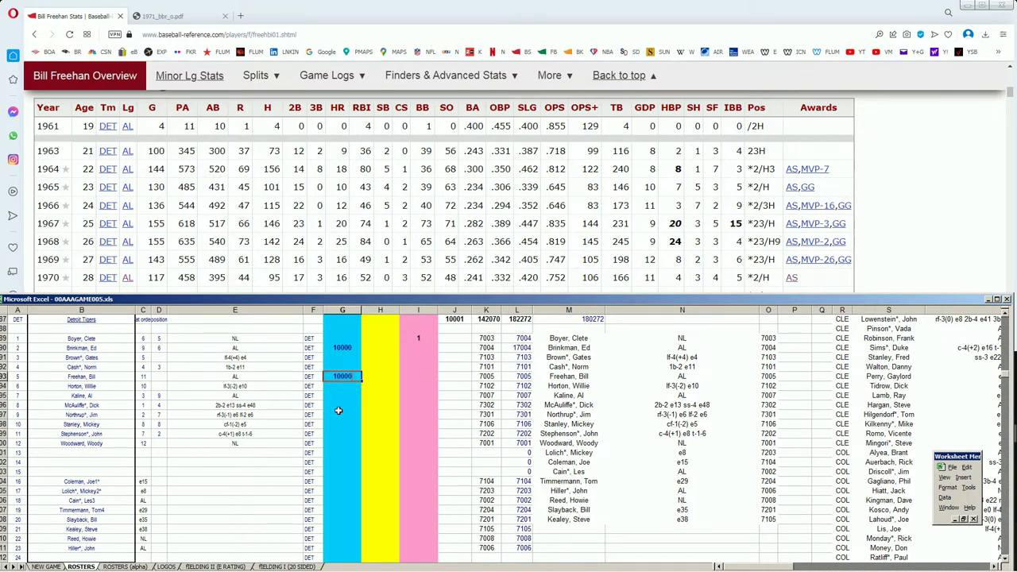
{"action": "key", "text": "Up"}
{"action": "key", "text": "Down"}
Look up Al Kaline on Baseball Reference and examine the 1971 season in his Standard Batting table.
{"action": "left_click_drag", "start_coordinate": [1011, 96], "coordinate": [1009, 75]}
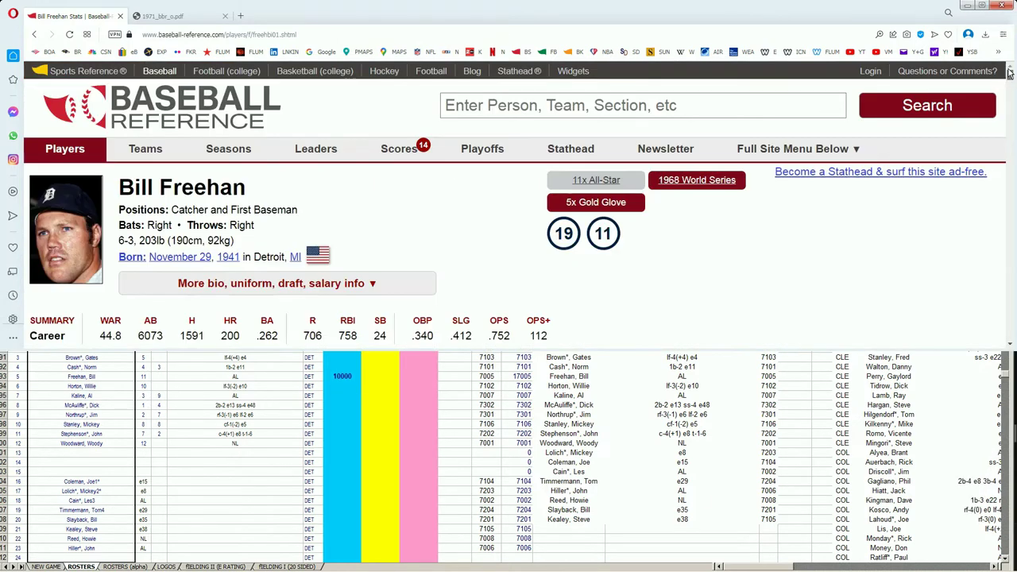
{"action": "left_click", "coordinate": [774, 98]}
{"action": "type", "text": "kaline"}
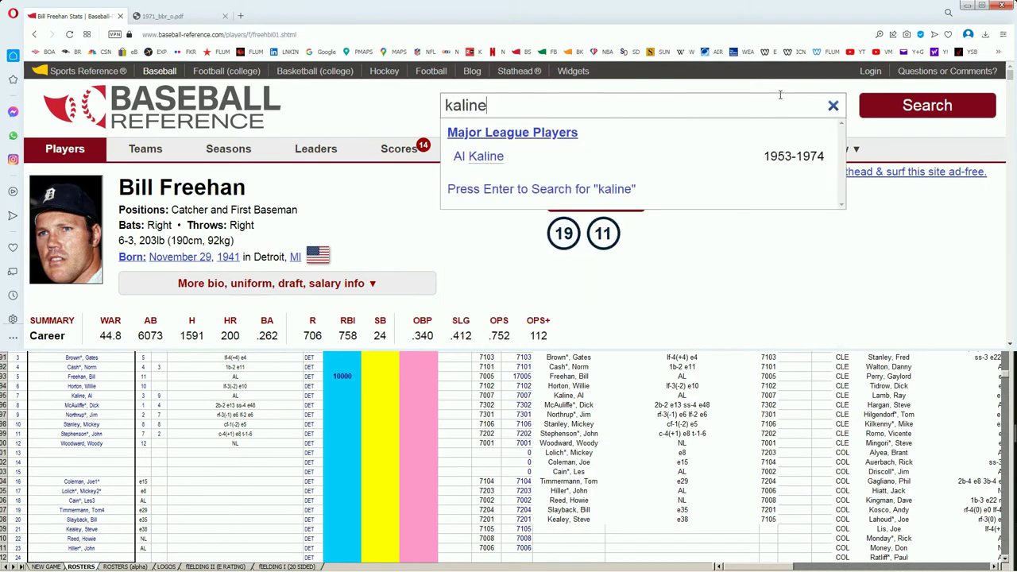
{"action": "left_click", "coordinate": [477, 158]}
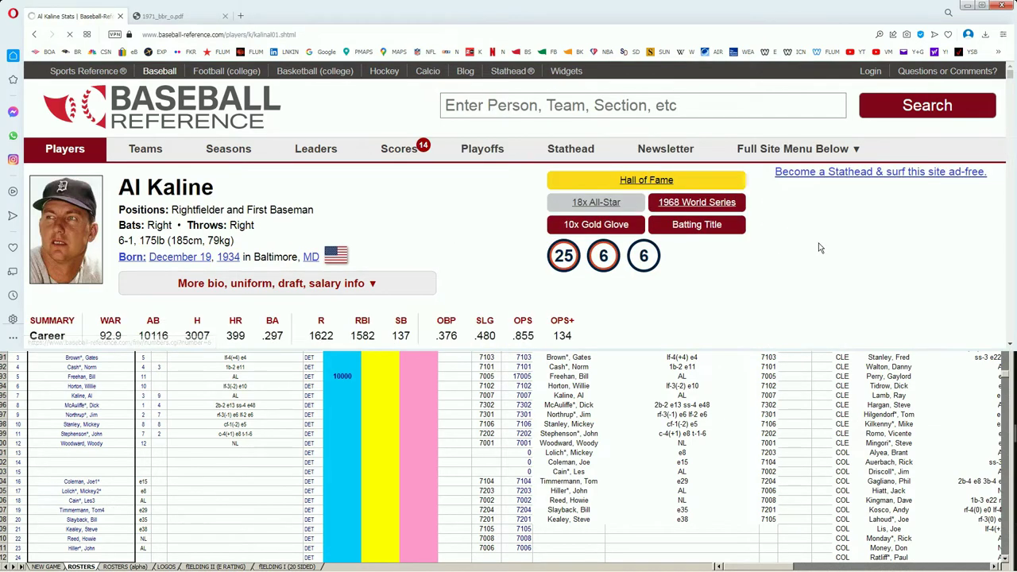
{"action": "scroll", "coordinate": [829, 248], "scroll_direction": "down", "scroll_amount": 5}
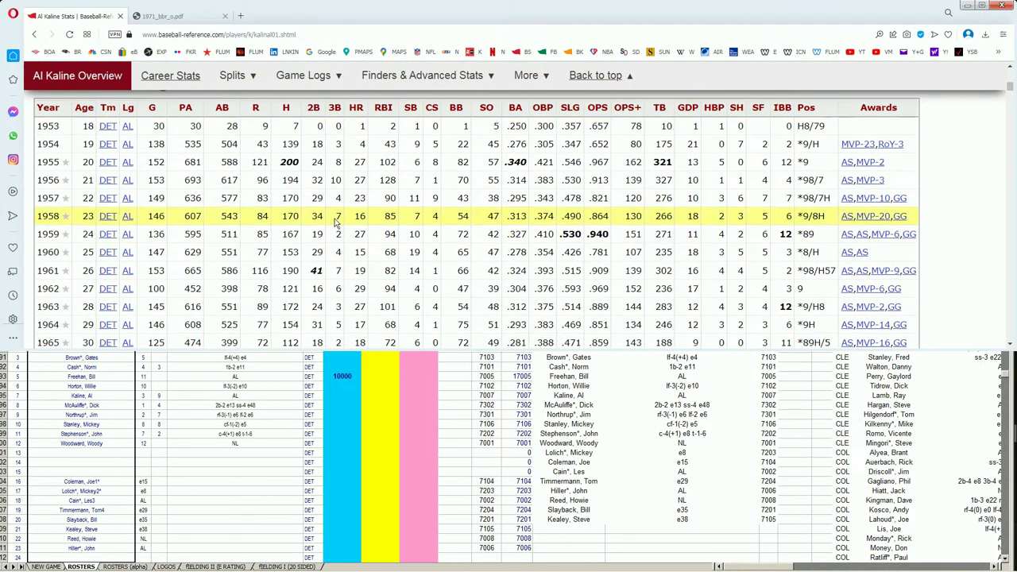
{"action": "scroll", "coordinate": [147, 268], "scroll_direction": "down", "scroll_amount": 1}
{"action": "scroll", "coordinate": [147, 268], "scroll_direction": "down", "scroll_amount": 1}
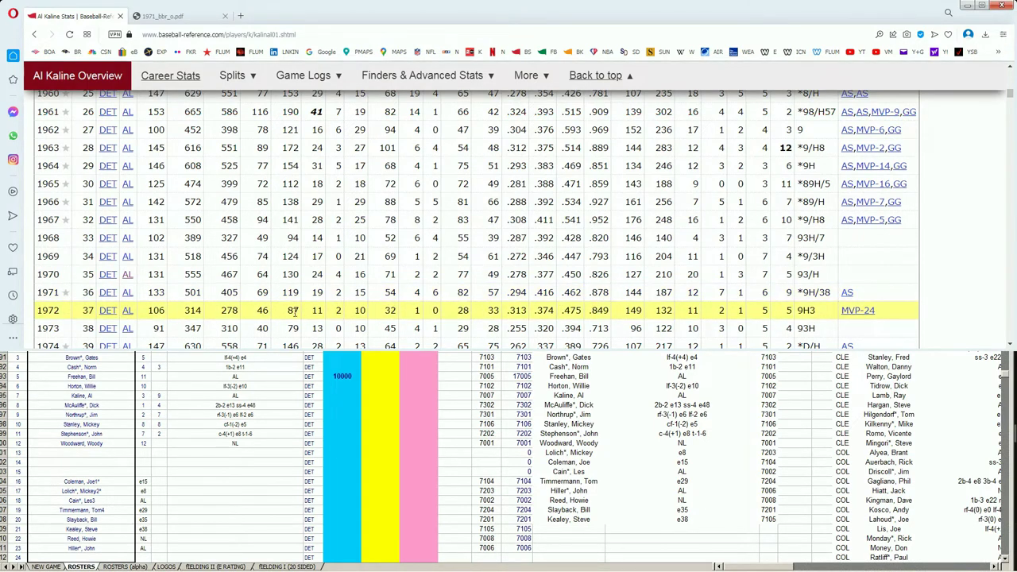
{"action": "scroll", "coordinate": [74, 299], "scroll_direction": "down", "scroll_amount": 1}
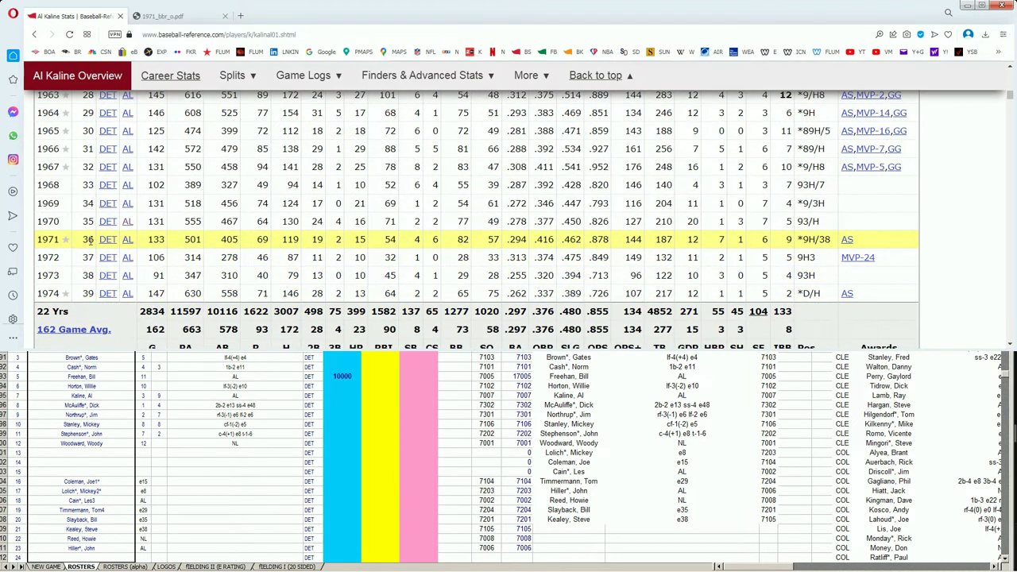
In the Excel roster, enter 10000 in the blue column G on Al Kaline's row.
{"action": "left_click", "coordinate": [342, 376]}
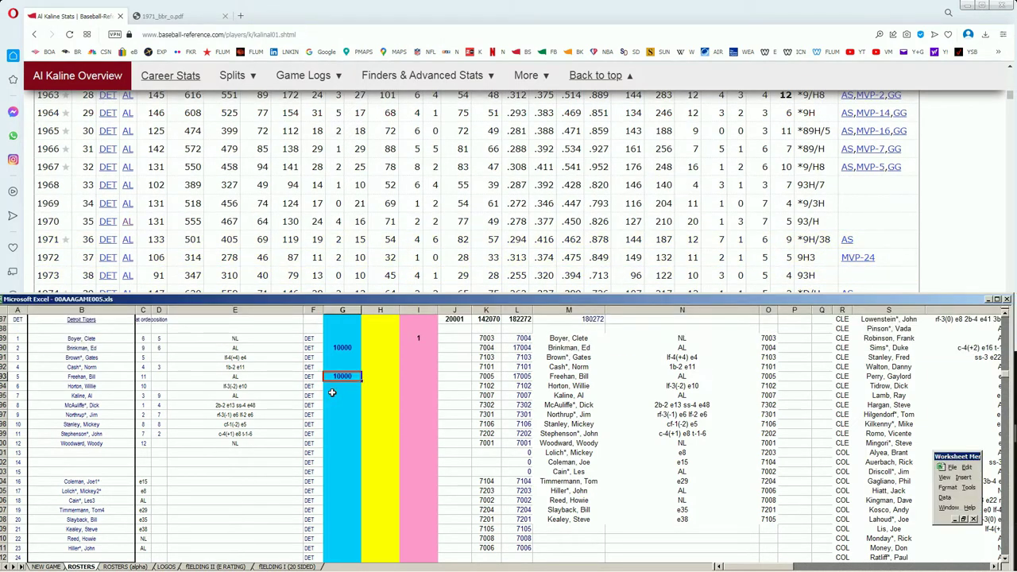
{"action": "key", "text": "Return"}
{"action": "key", "text": "Return"}
{"action": "type", "text": "10000"}
{"action": "left_click", "coordinate": [332, 394]}
Look up Woody Woodward's 1971 batting season on Baseball Reference and check the Cincinnati Reds infielders in 1971_bbr_o.pdf.
{"action": "left_click", "coordinate": [877, 93]}
{"action": "key", "text": "Home"}
{"action": "left_click", "coordinate": [767, 105]}
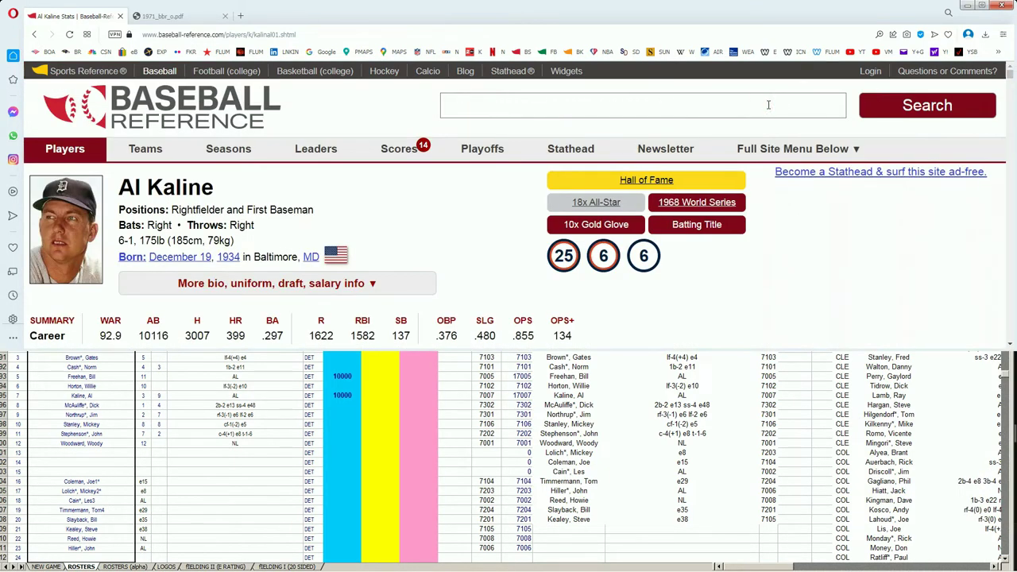
{"action": "type", "text": "woodward"}
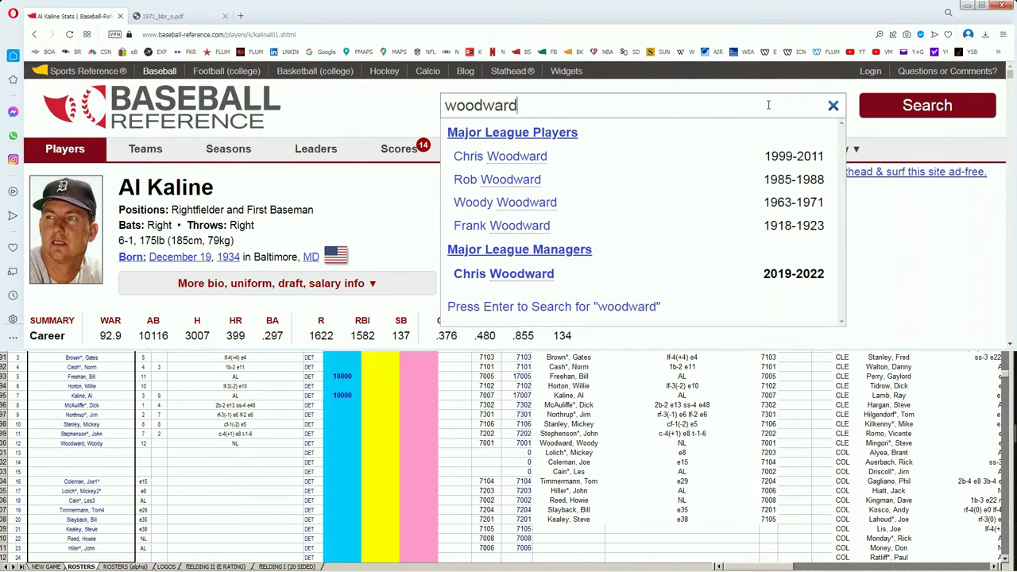
{"action": "left_click", "coordinate": [542, 205]}
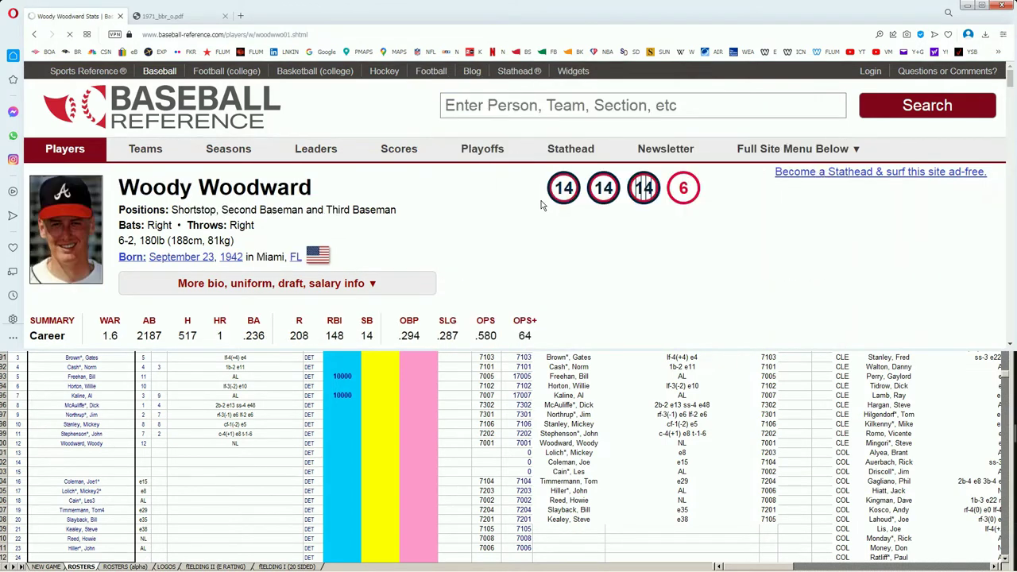
{"action": "scroll", "coordinate": [589, 227], "scroll_direction": "down", "scroll_amount": 10}
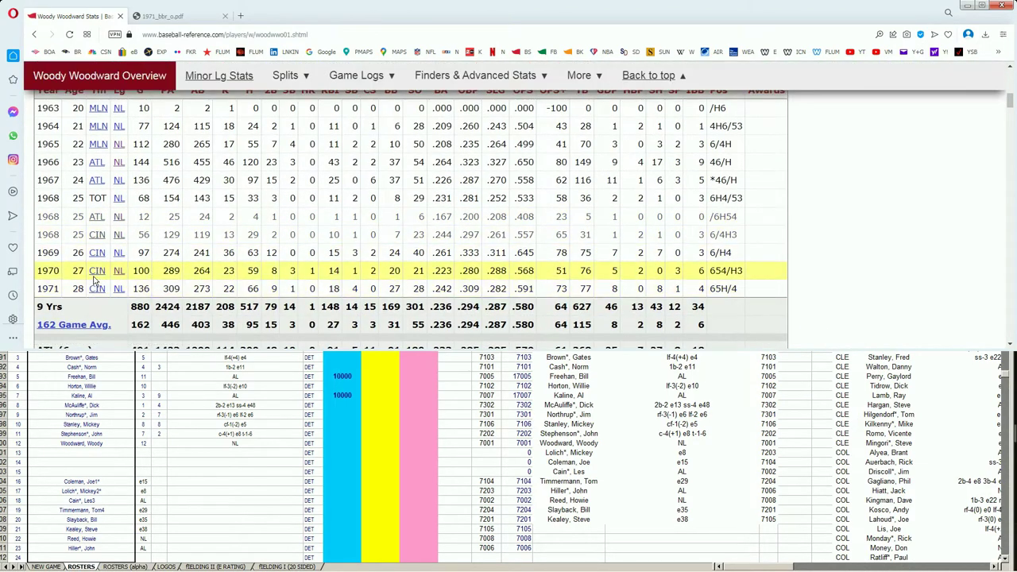
{"action": "scroll", "coordinate": [93, 278], "scroll_direction": "up", "scroll_amount": 2}
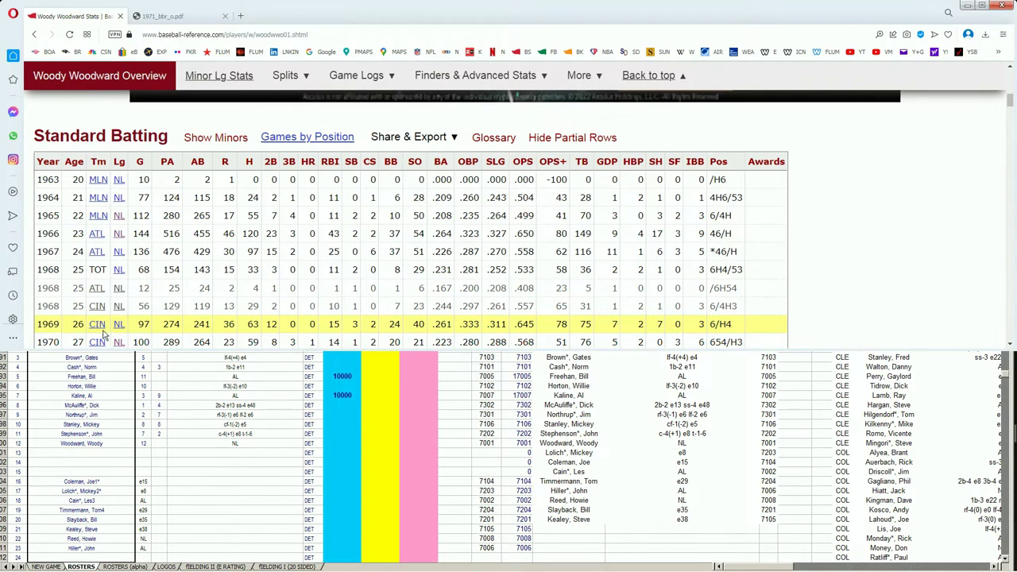
{"action": "scroll", "coordinate": [110, 334], "scroll_direction": "down", "scroll_amount": 1}
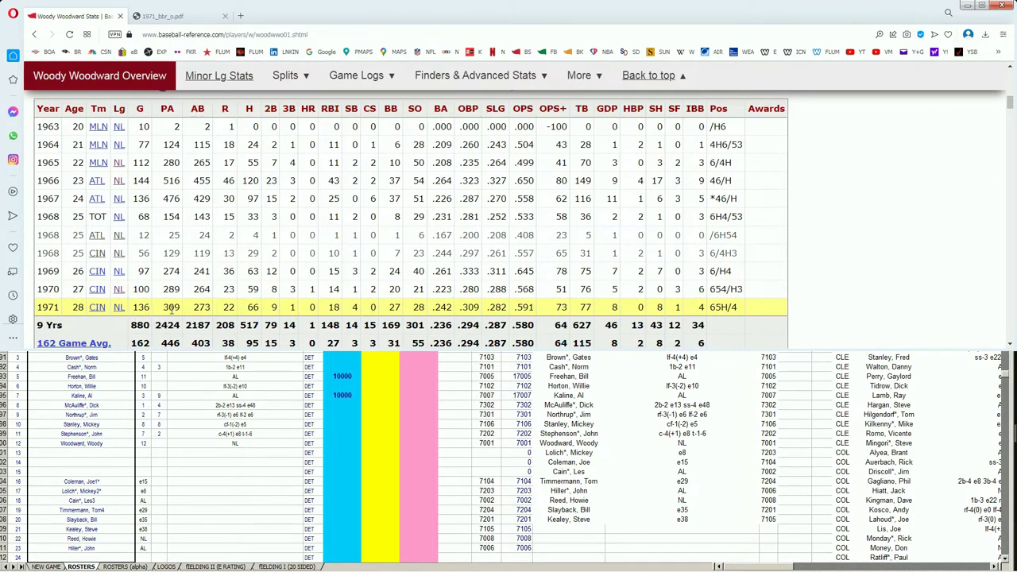
{"action": "left_click", "coordinate": [175, 16]}
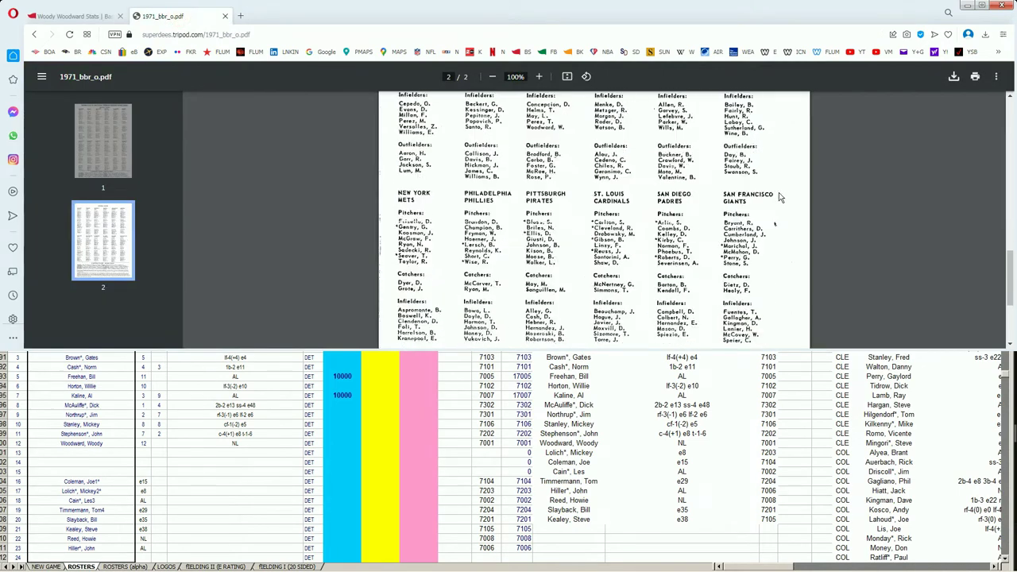
{"action": "scroll", "coordinate": [768, 200], "scroll_direction": "up", "scroll_amount": 1}
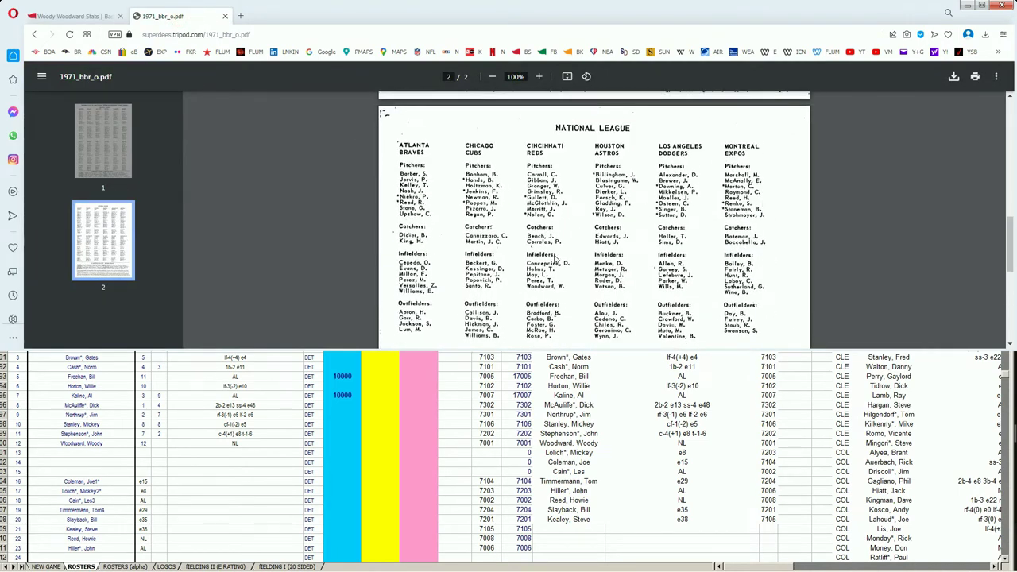
{"action": "left_click", "coordinate": [345, 424]}
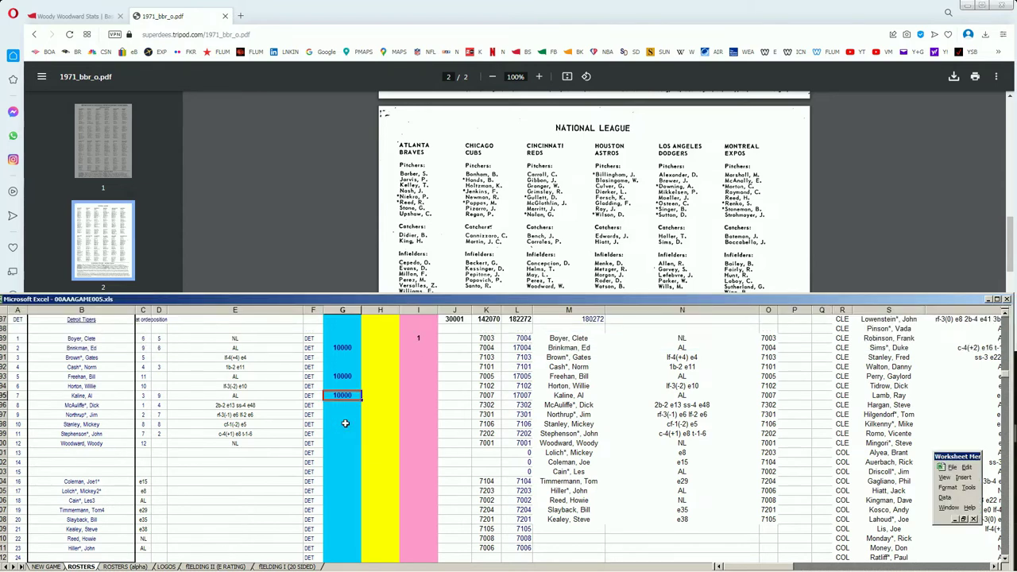
{"action": "key", "text": "Down"}
{"action": "key", "text": "Down"}
{"action": "key", "text": "Down"}
{"action": "key", "text": "Down"}
{"action": "key", "text": "Right"}
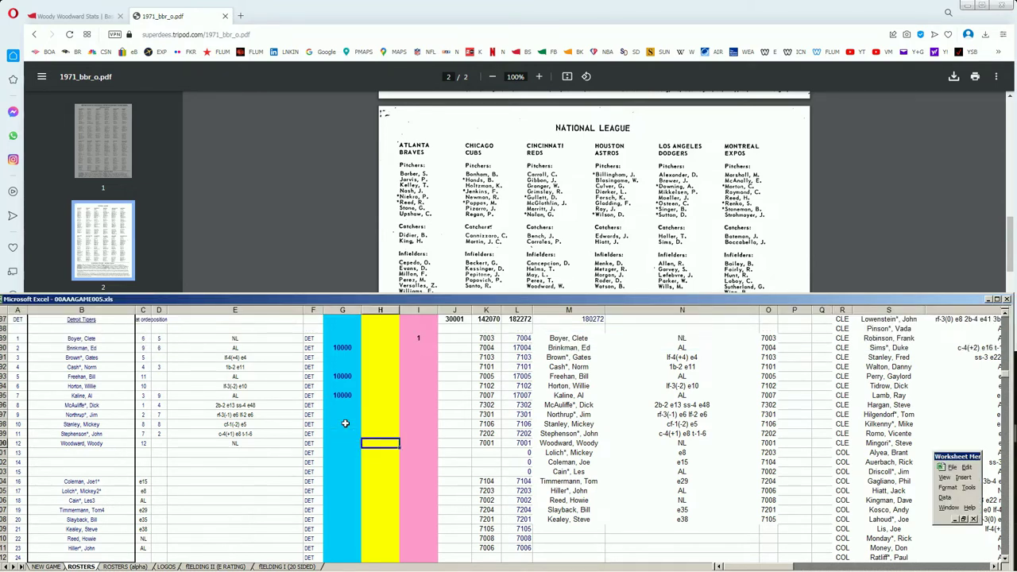
{"action": "type", "text": "100"}
{"action": "key", "text": "F2"}
Look up Les Cain on Baseball Reference and examine the 1971 season in his Standard Pitching table.
{"action": "left_click", "coordinate": [85, 16]}
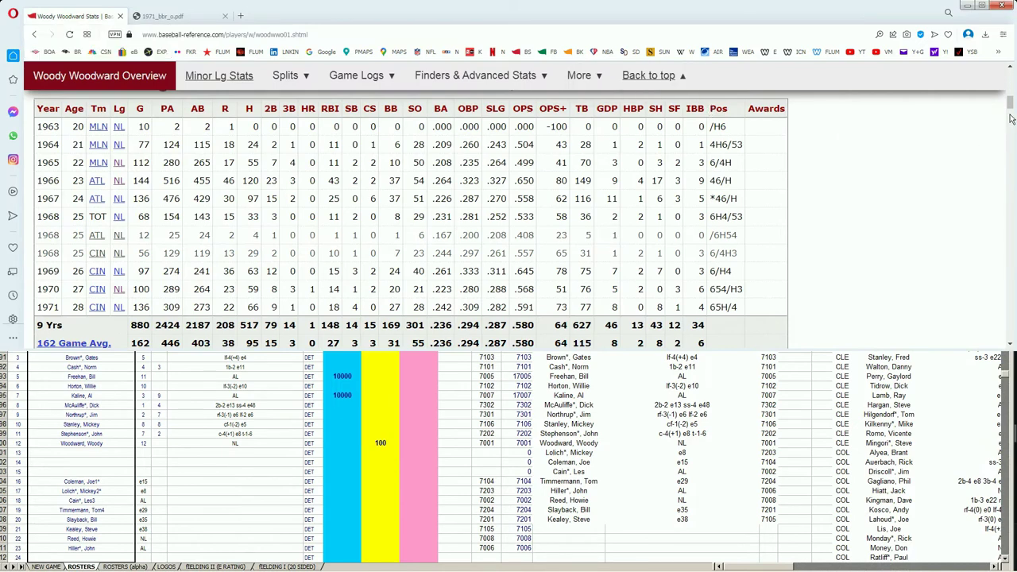
{"action": "left_click_drag", "start_coordinate": [1009, 102], "coordinate": [1009, 73]}
{"action": "left_click", "coordinate": [842, 105]}
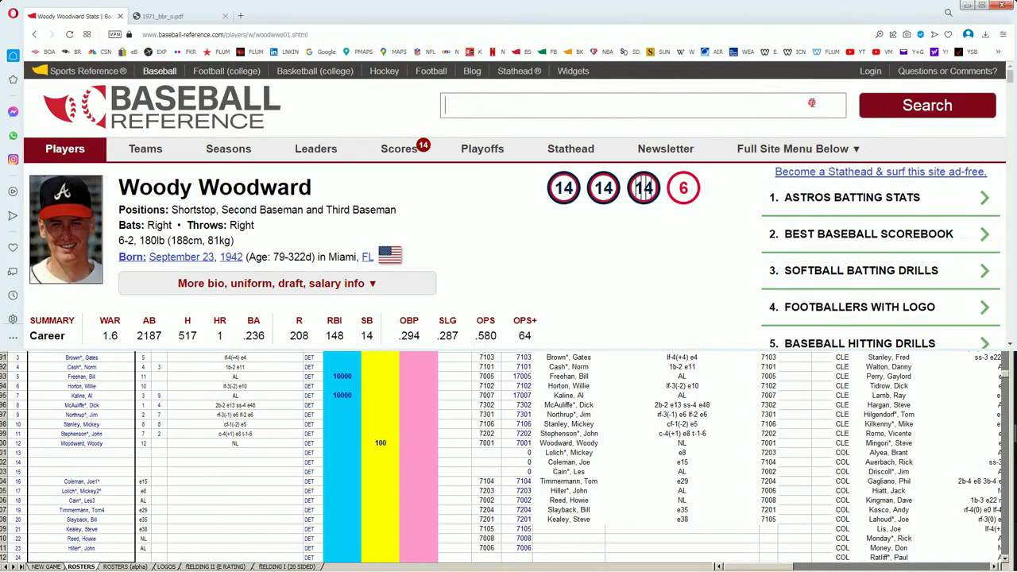
{"action": "type", "text": "les cain"}
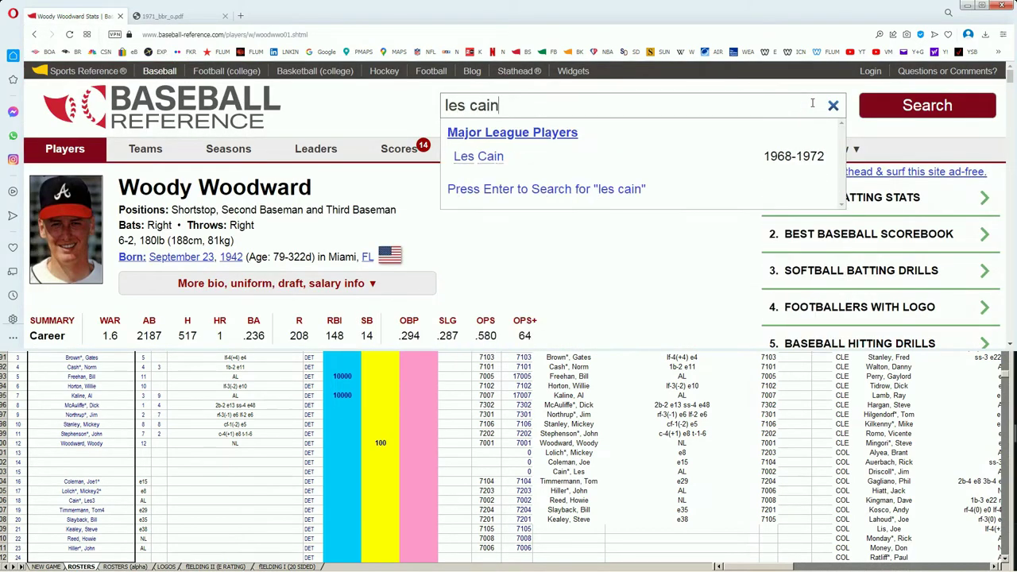
{"action": "left_click", "coordinate": [487, 156]}
{"action": "scroll", "coordinate": [643, 234], "scroll_direction": "down", "scroll_amount": 3}
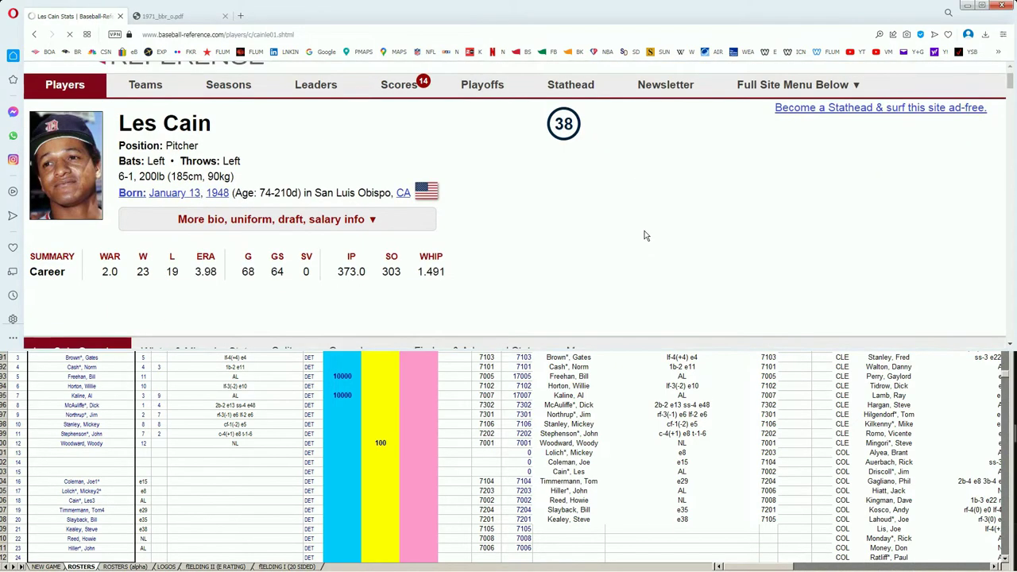
{"action": "scroll", "coordinate": [646, 235], "scroll_direction": "down", "scroll_amount": 4}
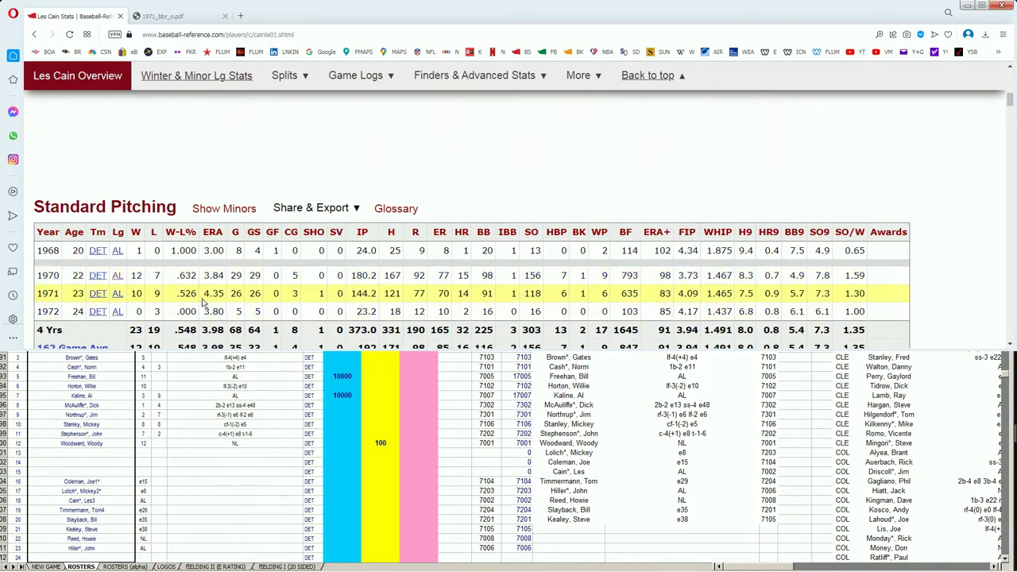
{"action": "mouse_move", "coordinate": [203, 302]}
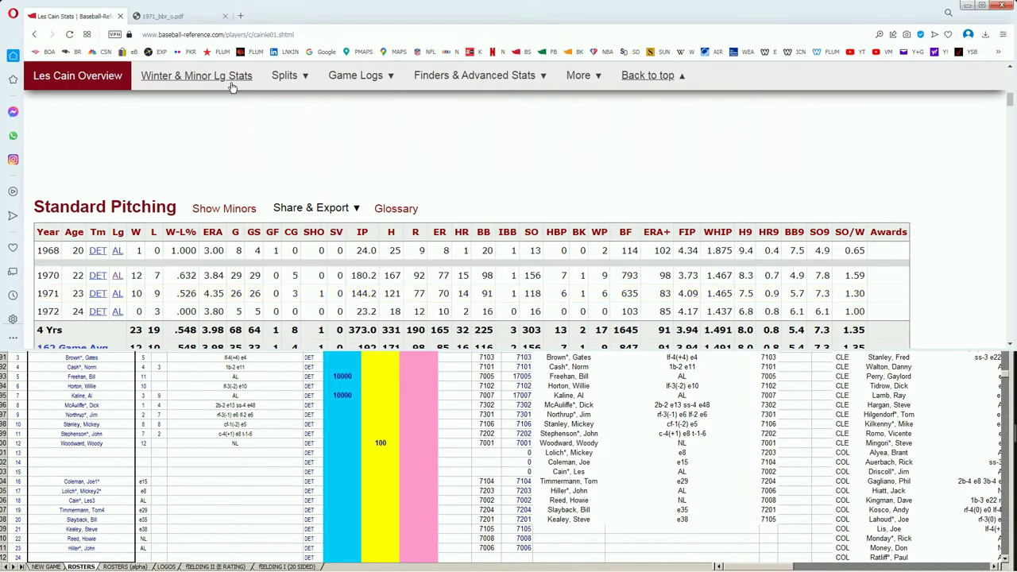
Check the Detroit Tigers pitchers in the American League rosters of 1971_bbr_o.pdf and return to Les Cain's stats page.
{"action": "left_click", "coordinate": [189, 16]}
{"action": "scroll", "coordinate": [610, 210], "scroll_direction": "up", "scroll_amount": 8}
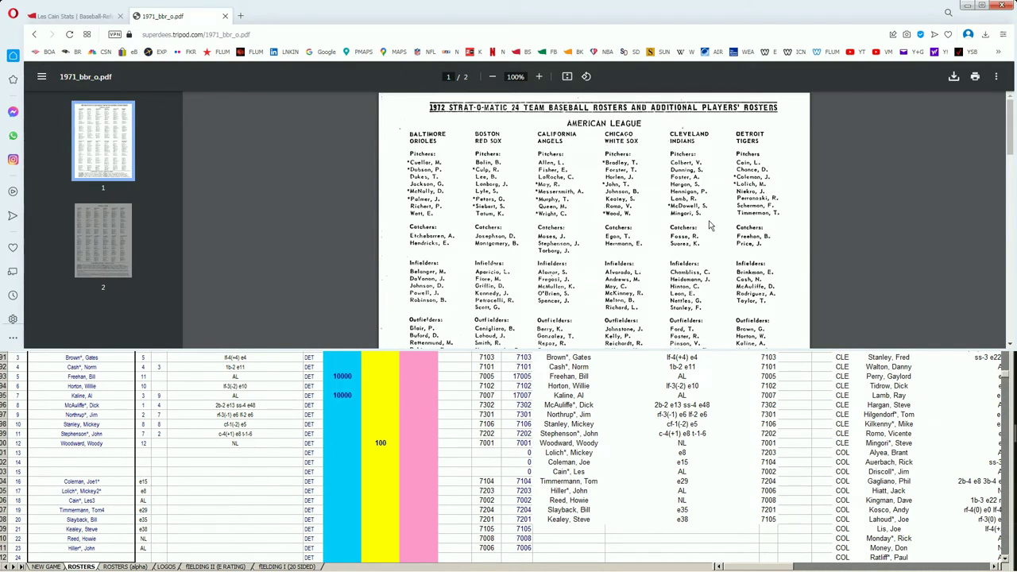
{"action": "left_click", "coordinate": [94, 17]}
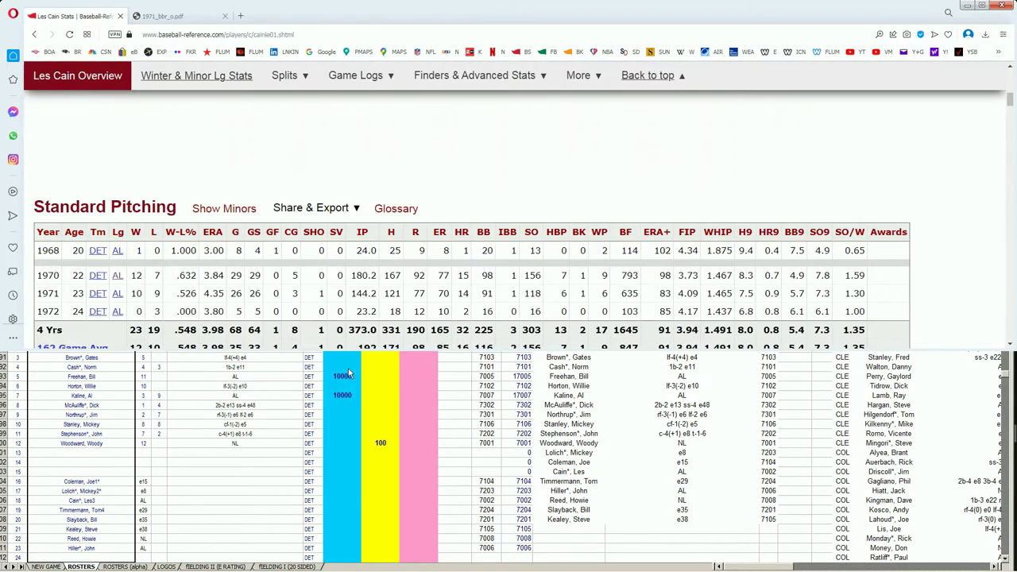
{"action": "left_click", "coordinate": [354, 414]}
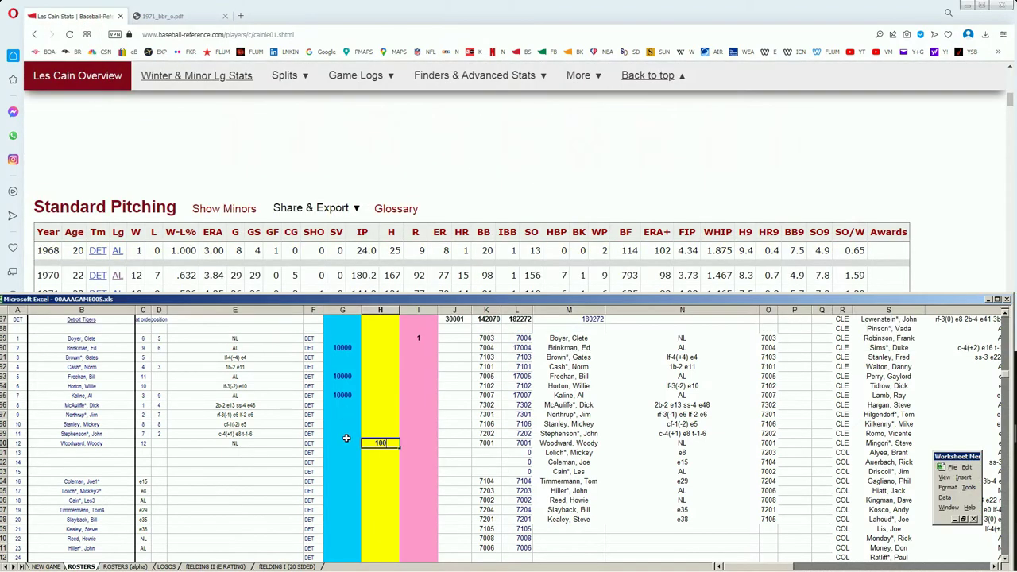
{"action": "key", "text": "Down"}
{"action": "key", "text": "Down"}
{"action": "key", "text": "Down"}
{"action": "key", "text": "Down"}
{"action": "key", "text": "Left"}
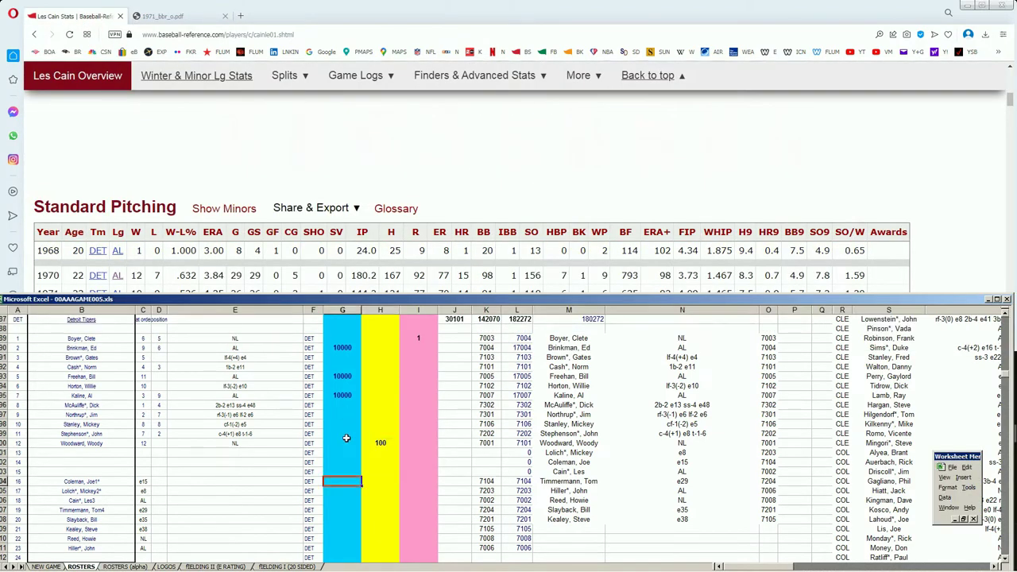
{"action": "key", "text": "Down"}
{"action": "key", "text": "Down"}
{"action": "key", "text": "Right"}
{"action": "type", "text": "100"}
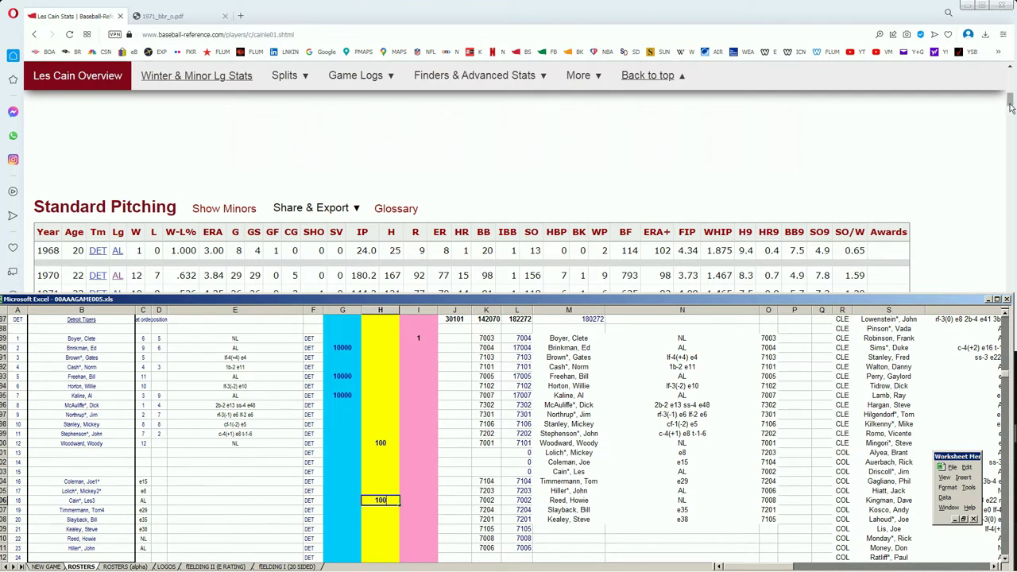
Look up Howie Reed's 1971 pitching season on Baseball Reference and check the Montreal Expos pitchers in 1971_bbr_o.pdf.
{"action": "left_click_drag", "start_coordinate": [1010, 101], "coordinate": [1010, 71]}
{"action": "left_click", "coordinate": [838, 106]}
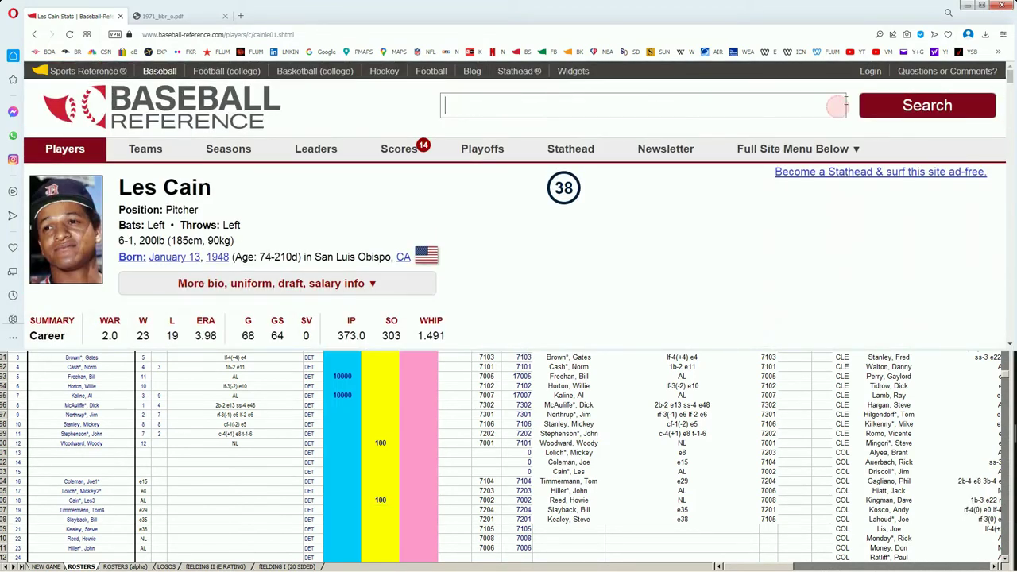
{"action": "type", "text": "howie"}
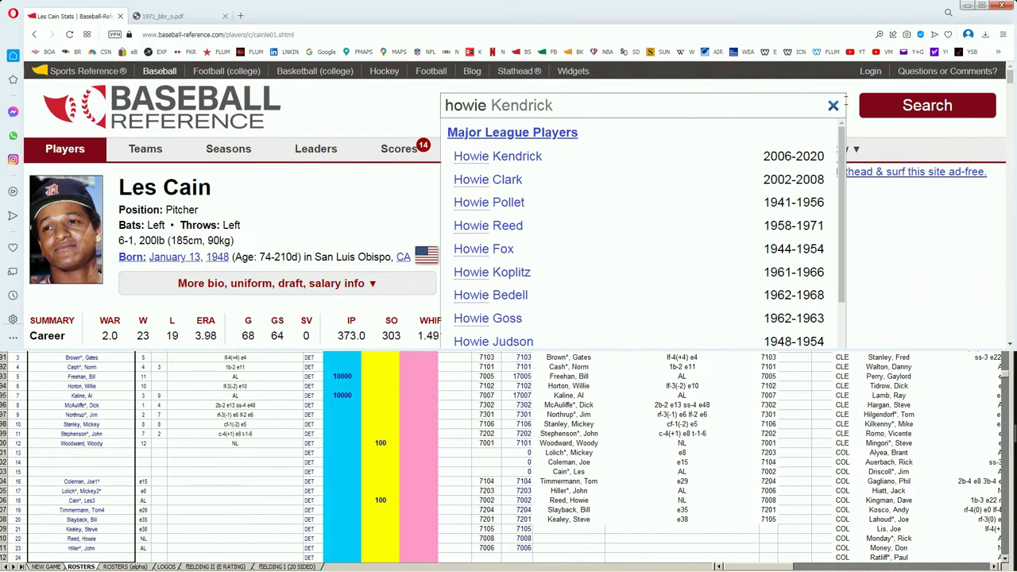
{"action": "left_click", "coordinate": [511, 231]}
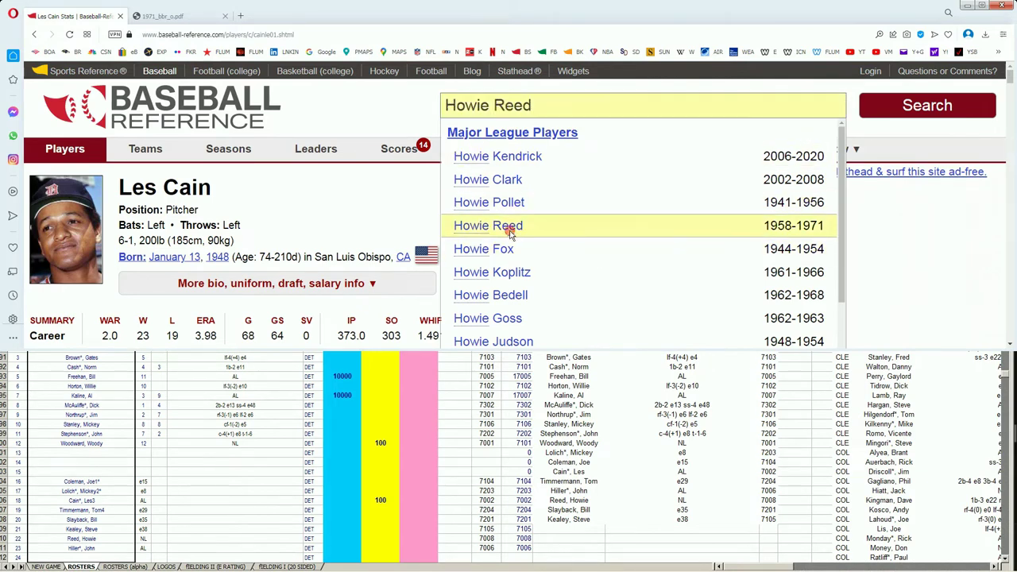
{"action": "scroll", "coordinate": [545, 249], "scroll_direction": "down", "scroll_amount": 3}
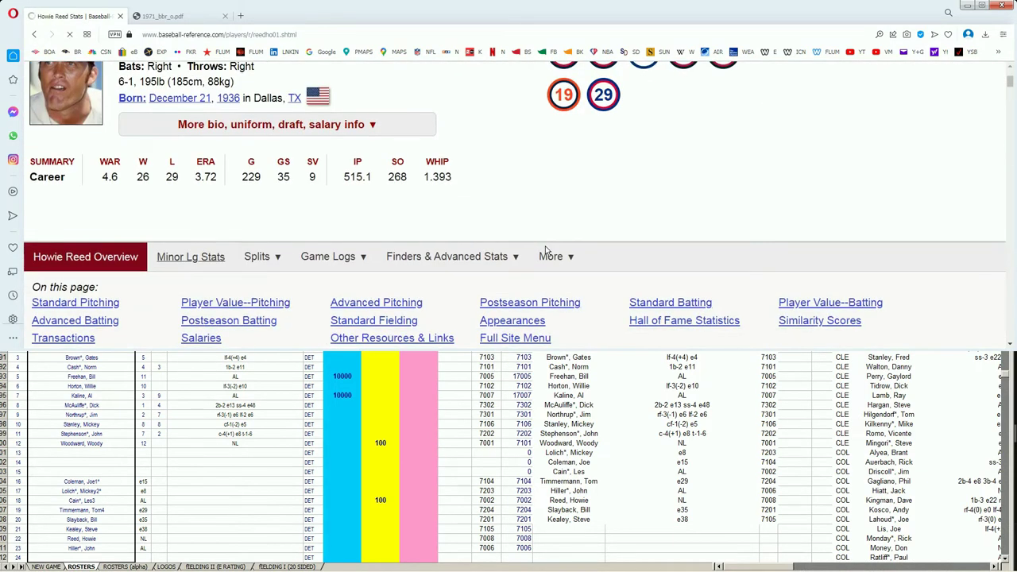
{"action": "scroll", "coordinate": [545, 251], "scroll_direction": "down", "scroll_amount": 3}
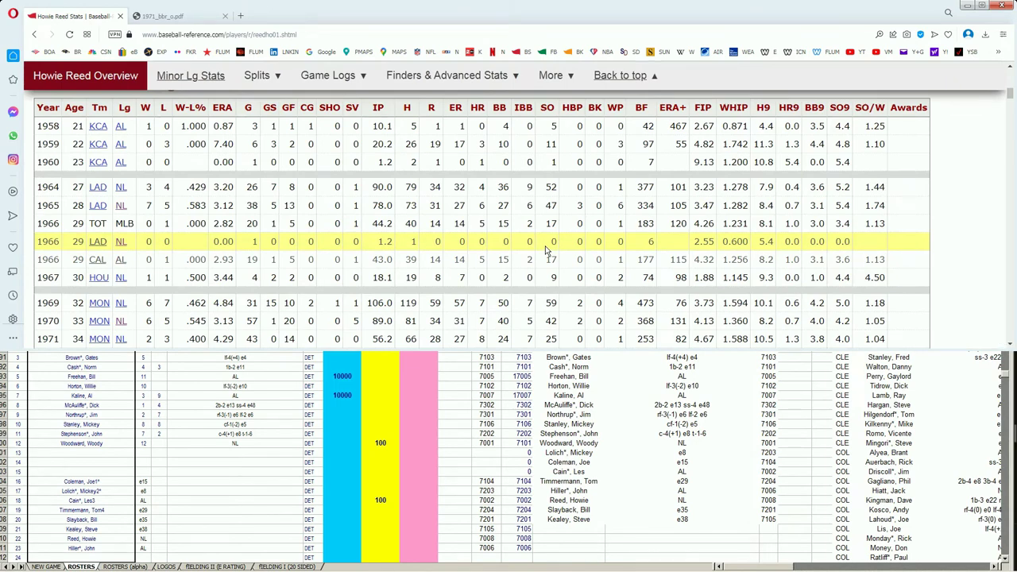
{"action": "scroll", "coordinate": [545, 251], "scroll_direction": "down", "scroll_amount": 1}
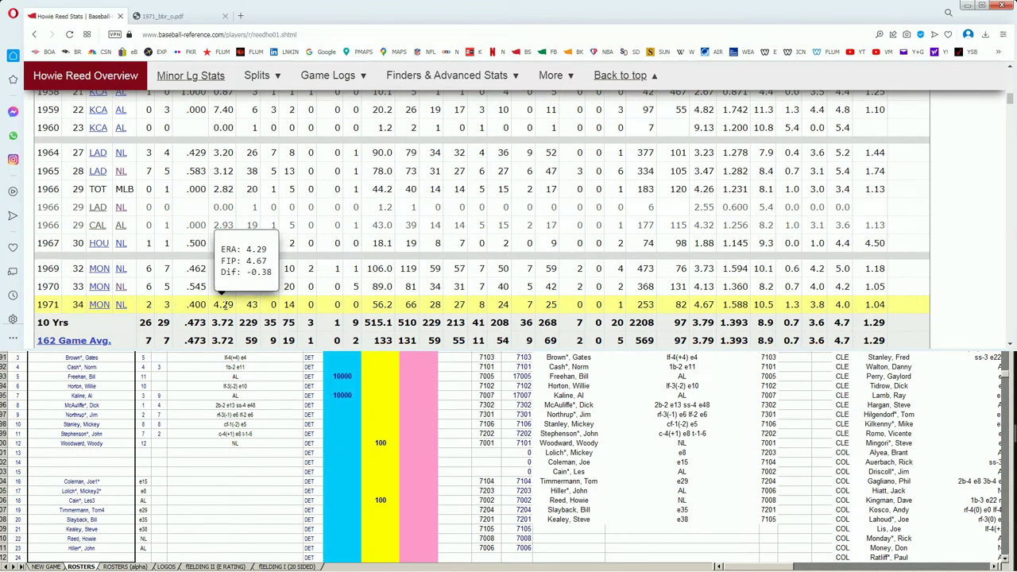
{"action": "left_click", "coordinate": [179, 16]}
{"action": "scroll", "coordinate": [824, 199], "scroll_direction": "down", "scroll_amount": 10}
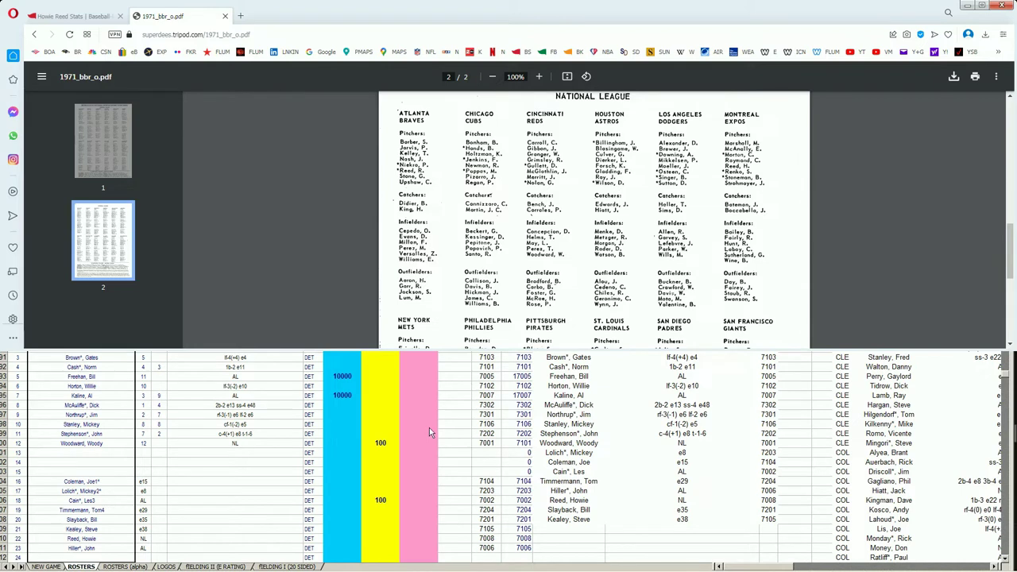
{"action": "left_click", "coordinate": [375, 503]}
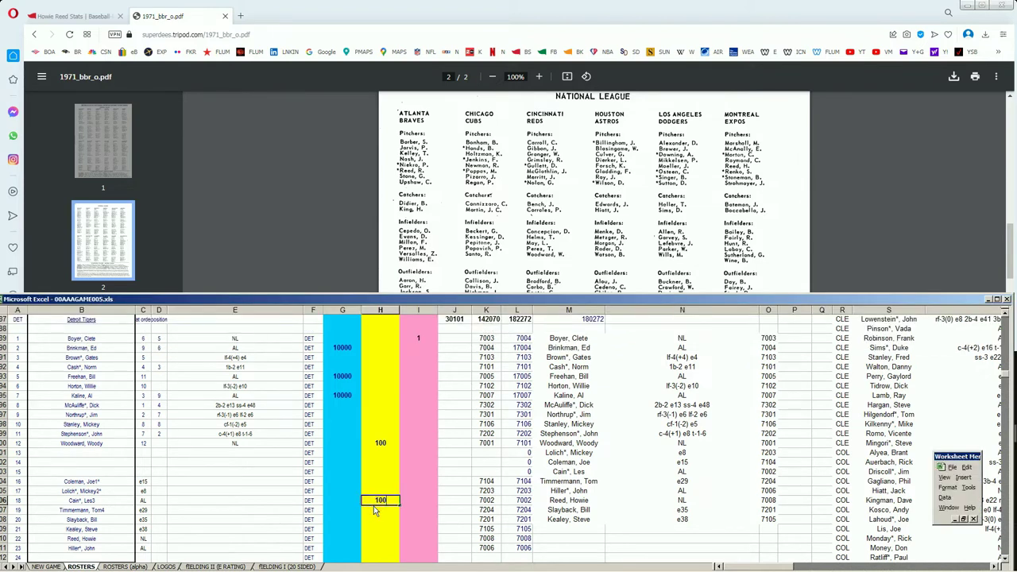
{"action": "key", "text": "Down"}
{"action": "key", "text": "Down"}
{"action": "key", "text": "Down"}
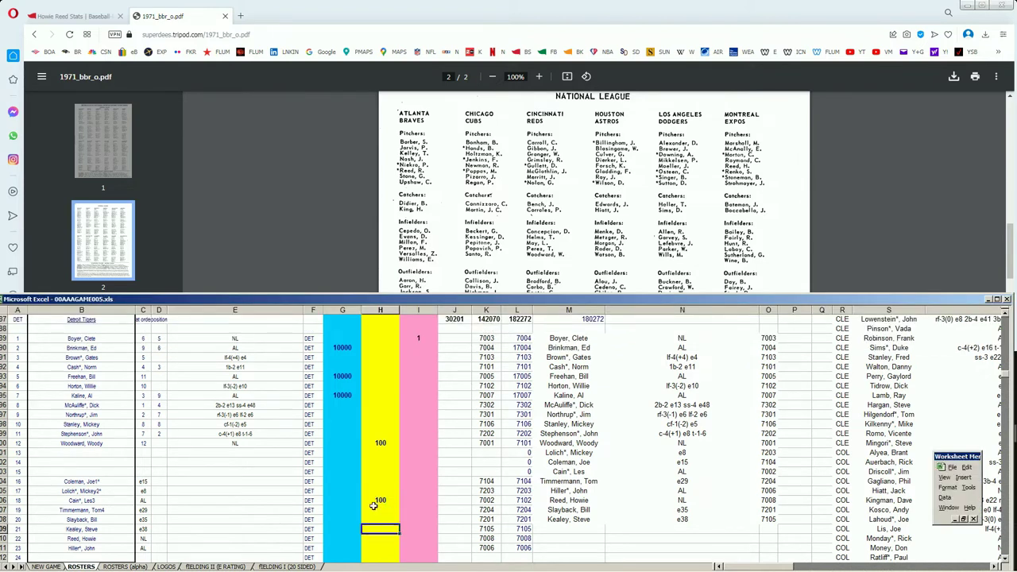
{"action": "key", "text": "Down"}
{"action": "type", "text": "100"}
{"action": "key", "text": "Left"}
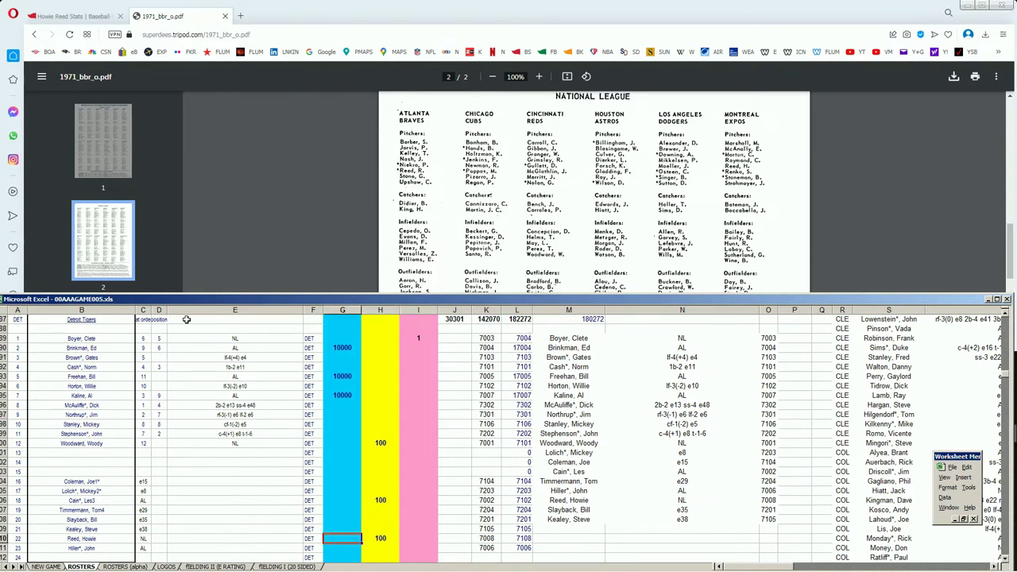
Look up John Hiller on Baseball Reference and check his Standard Pitching table for a 1971 season.
{"action": "left_click", "coordinate": [76, 16]}
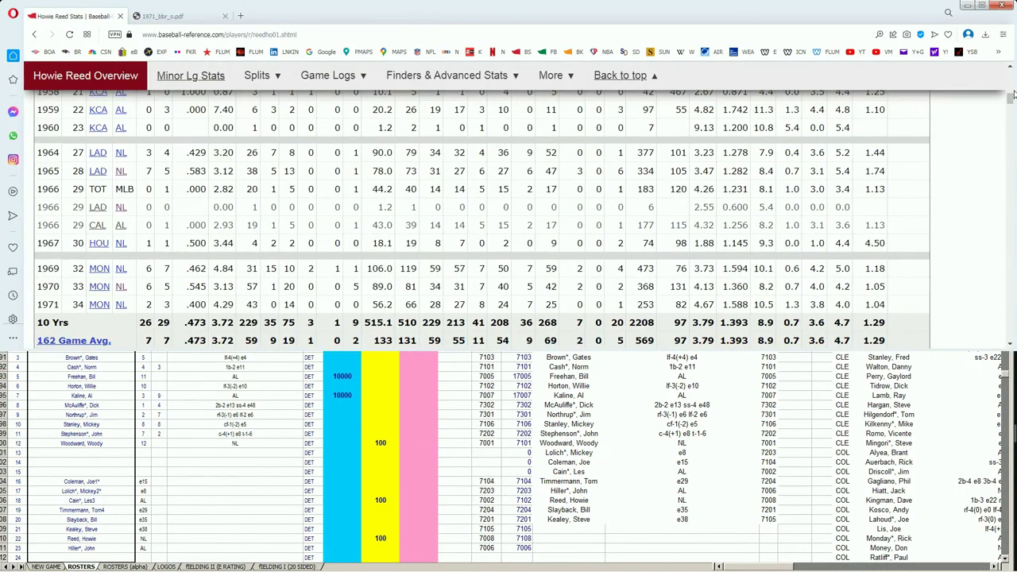
{"action": "left_click_drag", "start_coordinate": [1011, 97], "coordinate": [1013, 64]}
{"action": "left_click", "coordinate": [776, 110]}
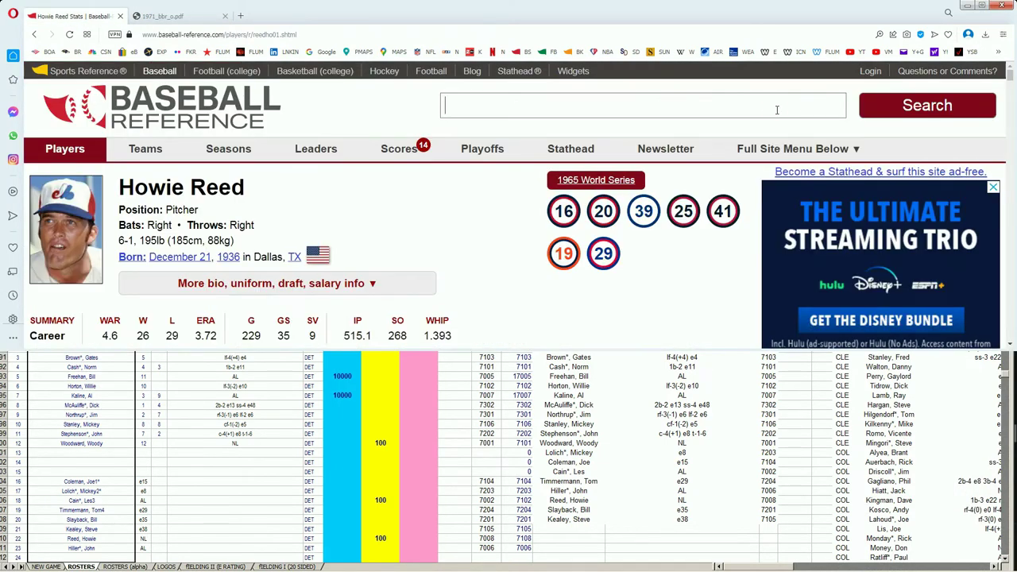
{"action": "type", "text": "john hill"}
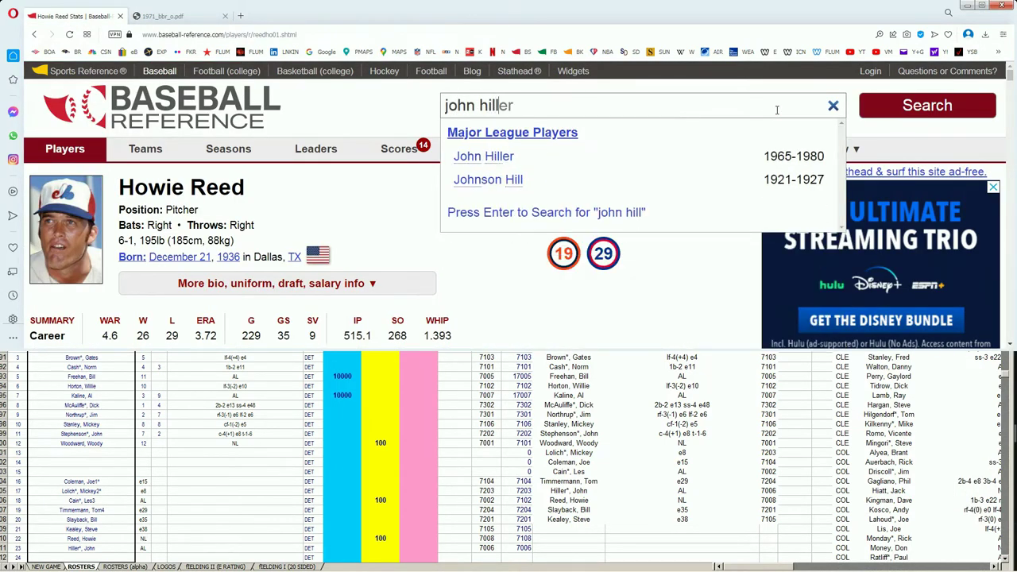
{"action": "left_click", "coordinate": [483, 162]}
{"action": "scroll", "coordinate": [556, 232], "scroll_direction": "down", "scroll_amount": 4}
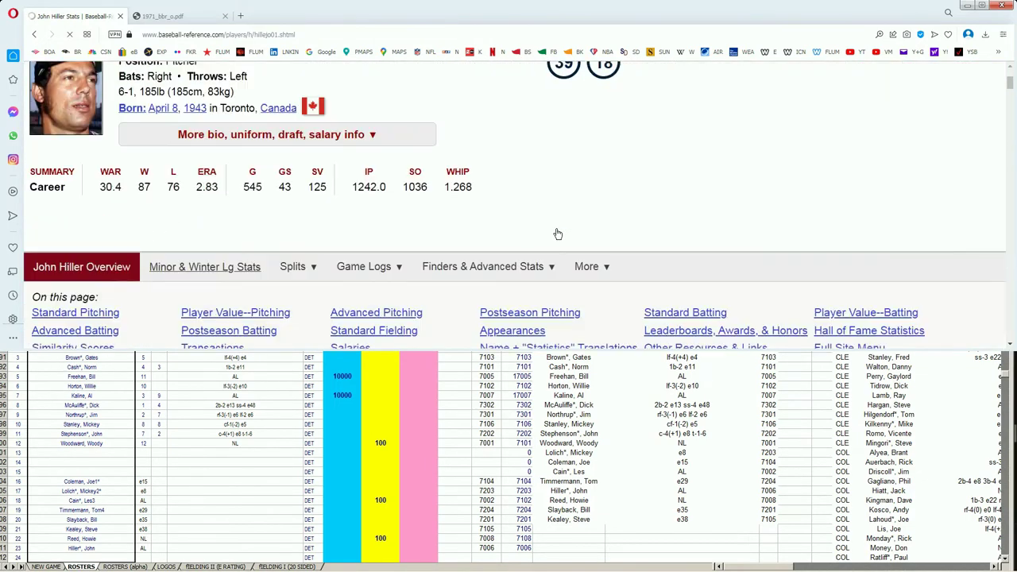
{"action": "scroll", "coordinate": [558, 232], "scroll_direction": "down", "scroll_amount": 5}
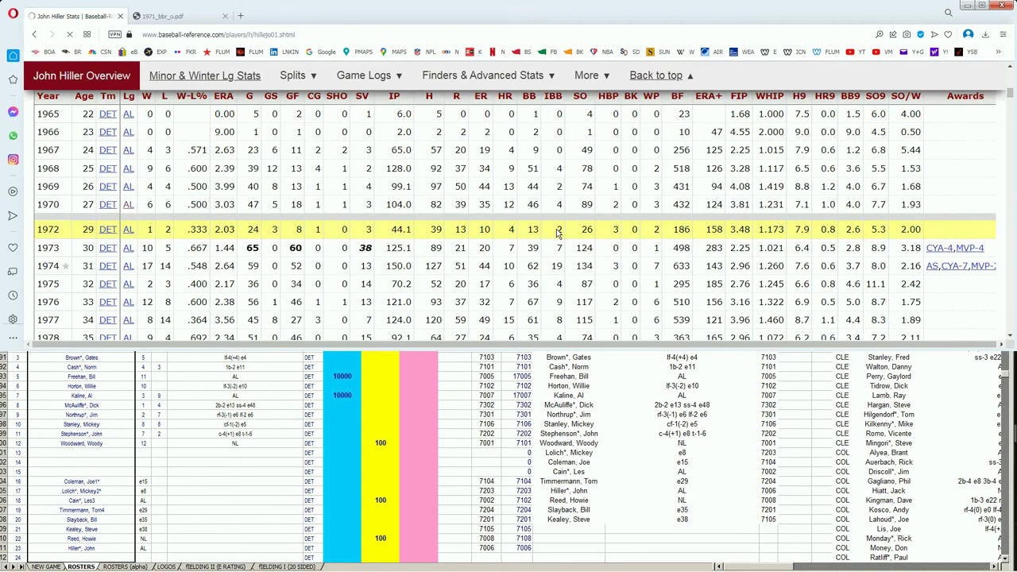
{"action": "mouse_move", "coordinate": [226, 210]}
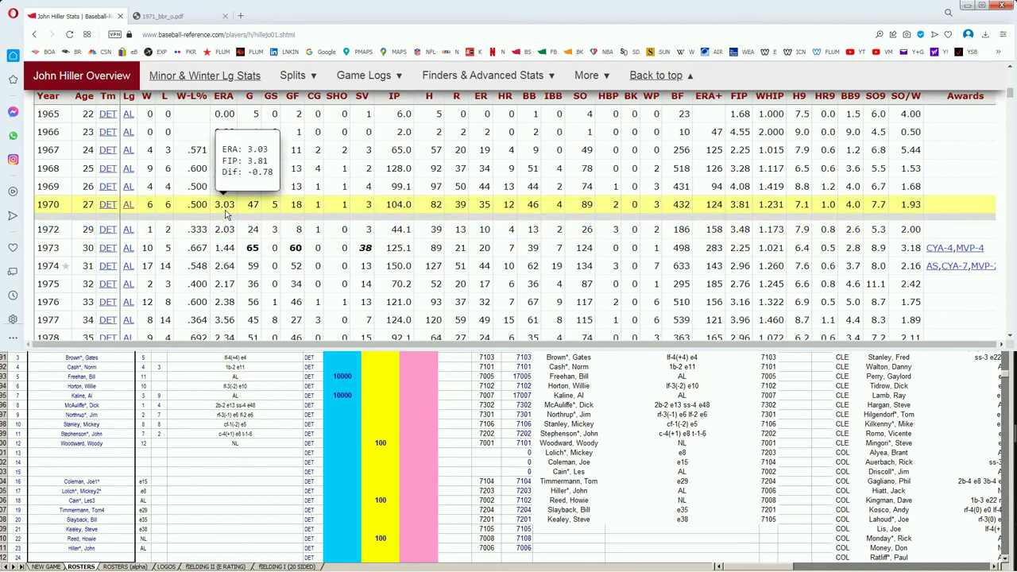
{"action": "left_click", "coordinate": [401, 266]}
{"action": "left_click", "coordinate": [340, 461]}
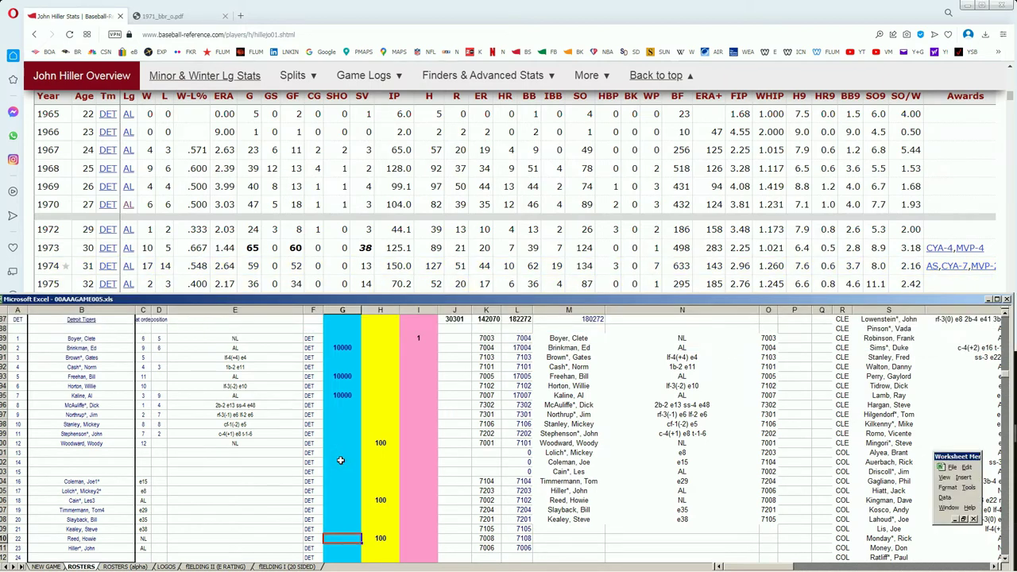
{"action": "key", "text": "Down"}
{"action": "type", "text": "10000"}
{"action": "key", "text": "Up"}
{"action": "key", "text": "Down"}
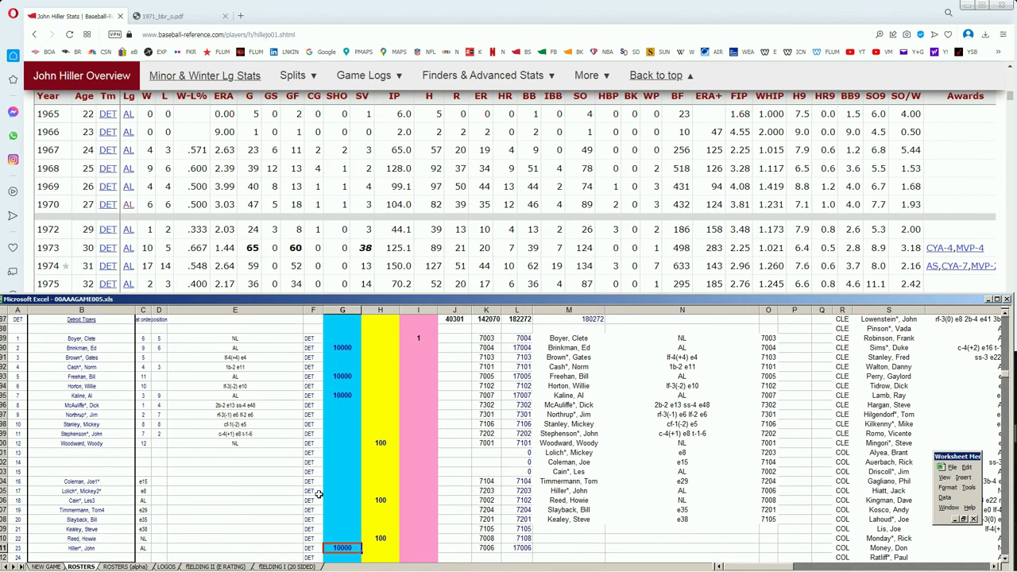
{"action": "key", "text": "Up"}
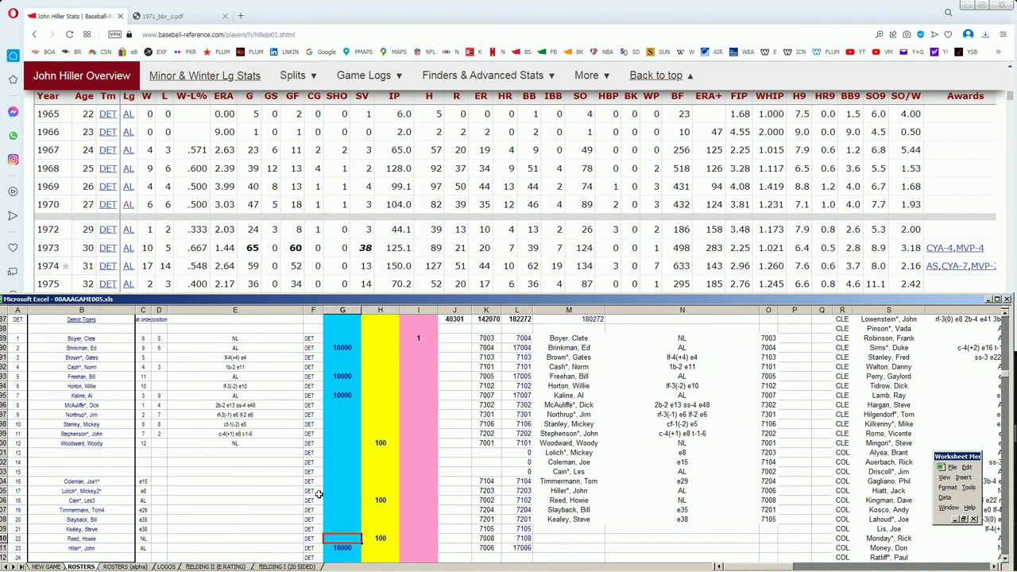